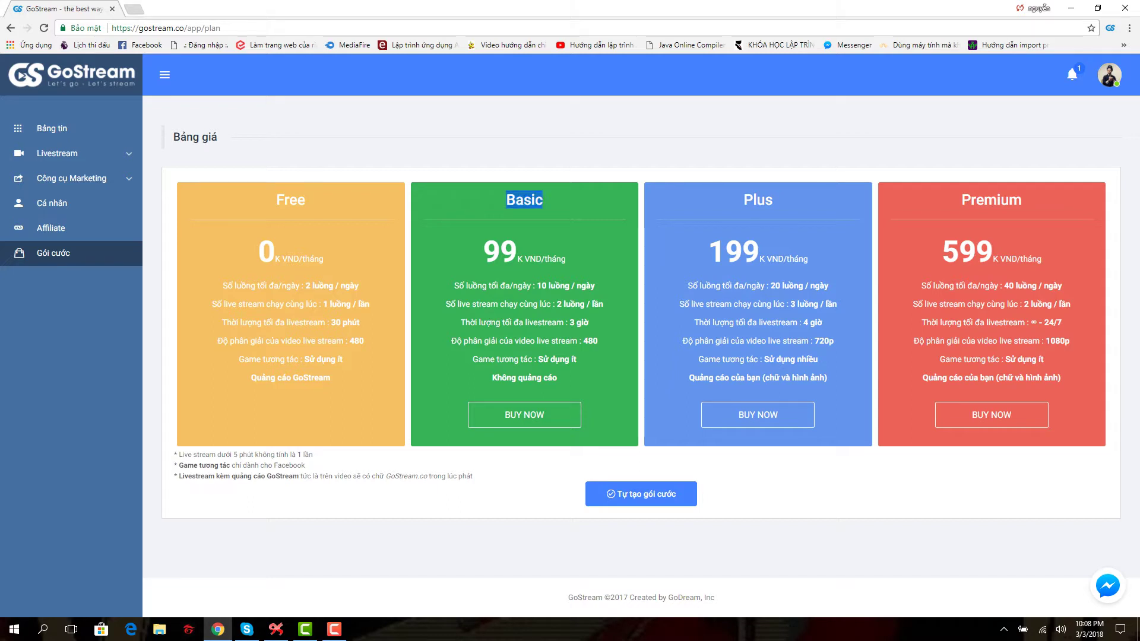
# Step: Open the page for configuring a custom plan (Tự tạo gói cước) from the price list
pyautogui.moveTo(743, 199); pyautogui.dragTo(772, 200)
pyautogui.click(773, 199)
pyautogui.click(641, 494)
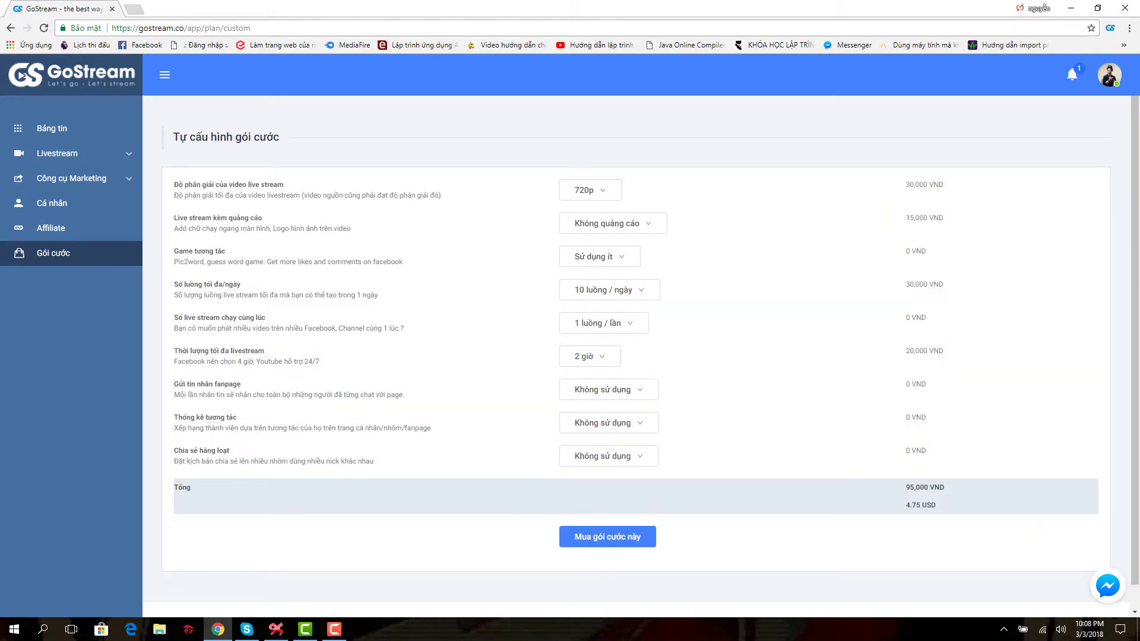
# Step: Set the plan's Live stream kèm quảng cáo option to Quảng cáo của bạn (chữ và hình ảnh)
pyautogui.press('space')
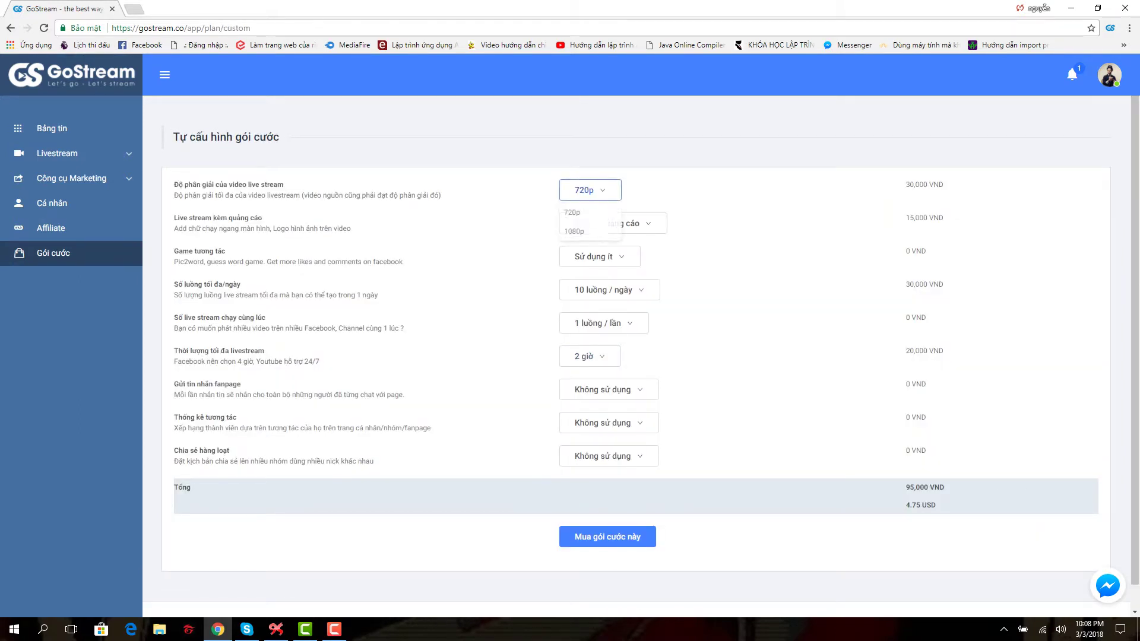
pyautogui.press('Tab')
pyautogui.press('space')
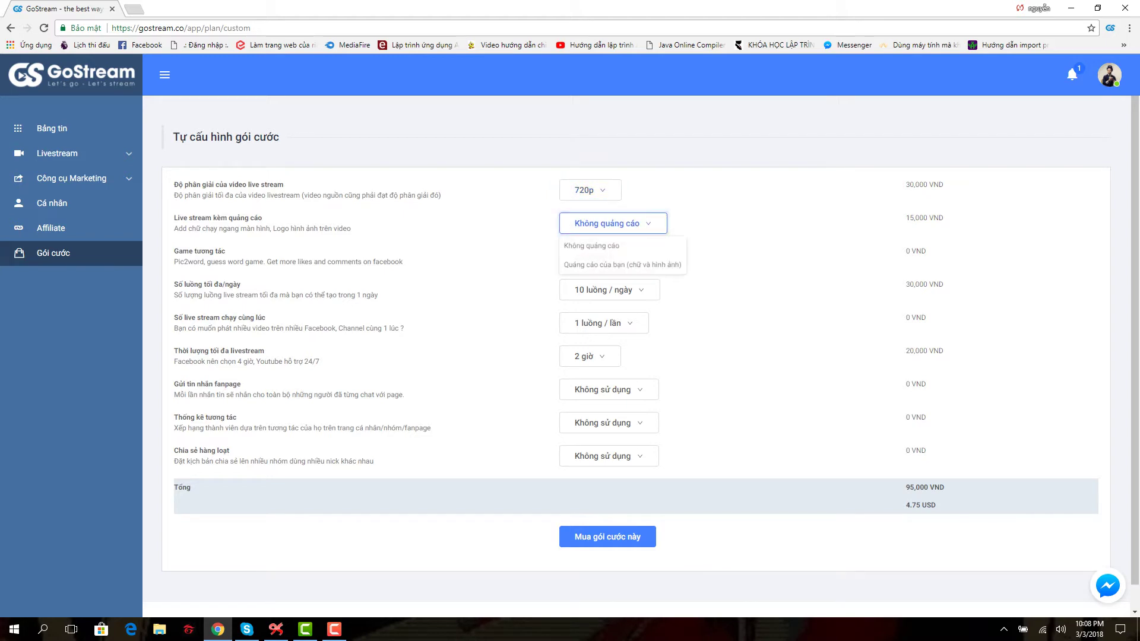
pyautogui.press('space')
pyautogui.press('space')
pyautogui.press('Down')
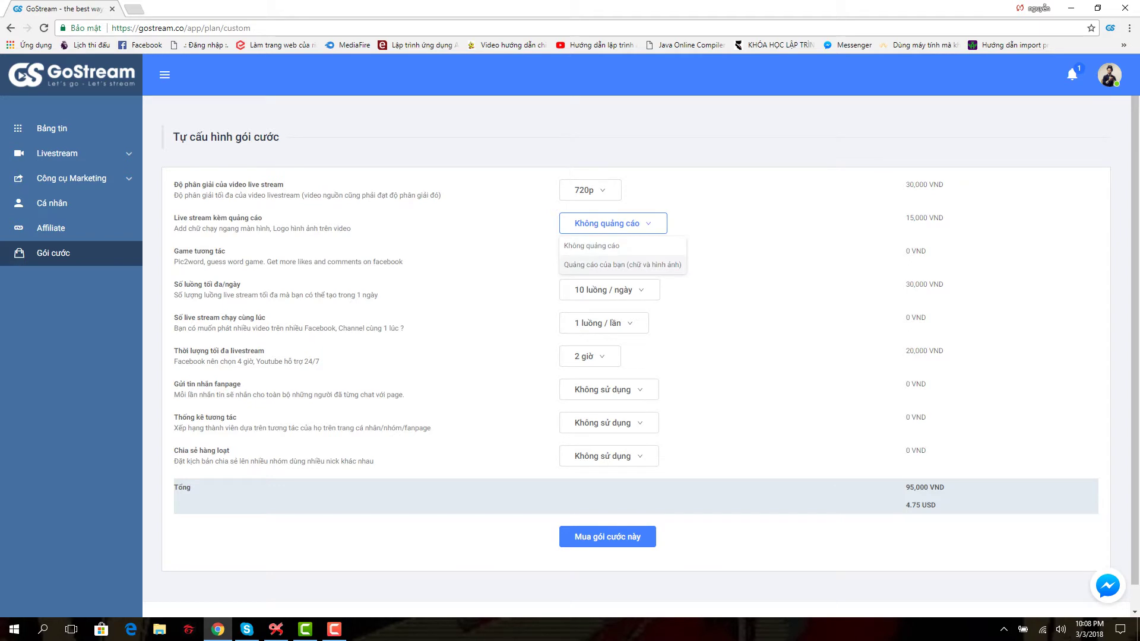
pyautogui.click(621, 264)
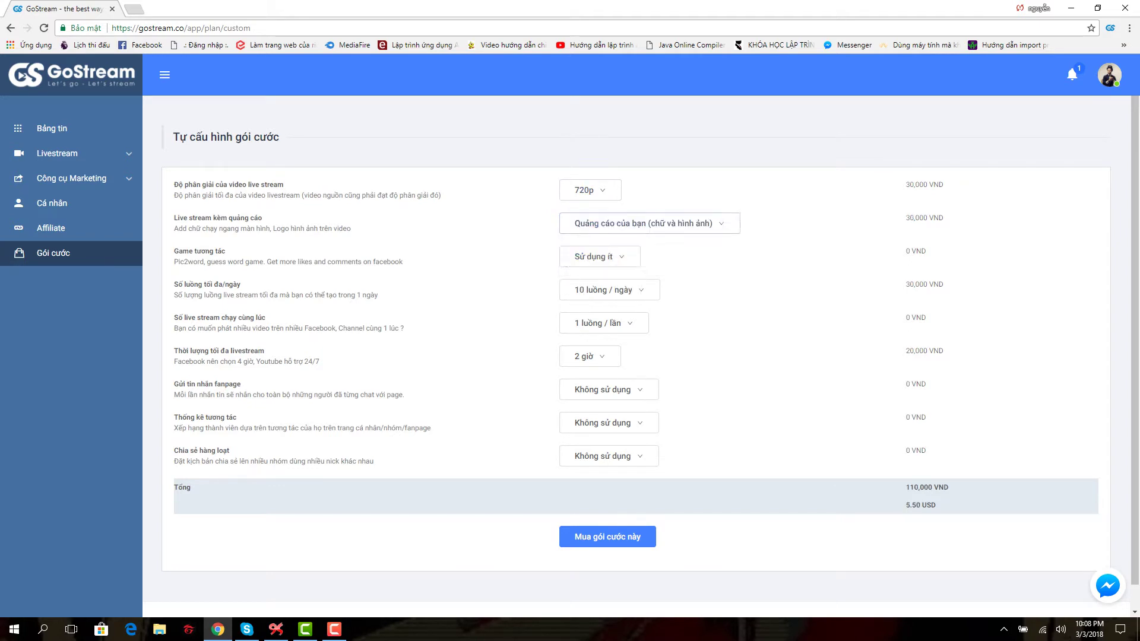
# Step: Set the daily stream limit to 20 luồng / ngày and the simultaneous streams to 2 luồng / lần
pyautogui.moveTo(647, 289)
pyautogui.press('Return')
pyautogui.press('Tab')
pyautogui.press('space')
pyautogui.press('Down')
pyautogui.press('Return')
# Step: Set the maximum livestream duration (Thời lượng tối đa livestream) to 4 giờ
pyautogui.press('Tab')
pyautogui.press('space')
pyautogui.press('Down')
pyautogui.press('Down')
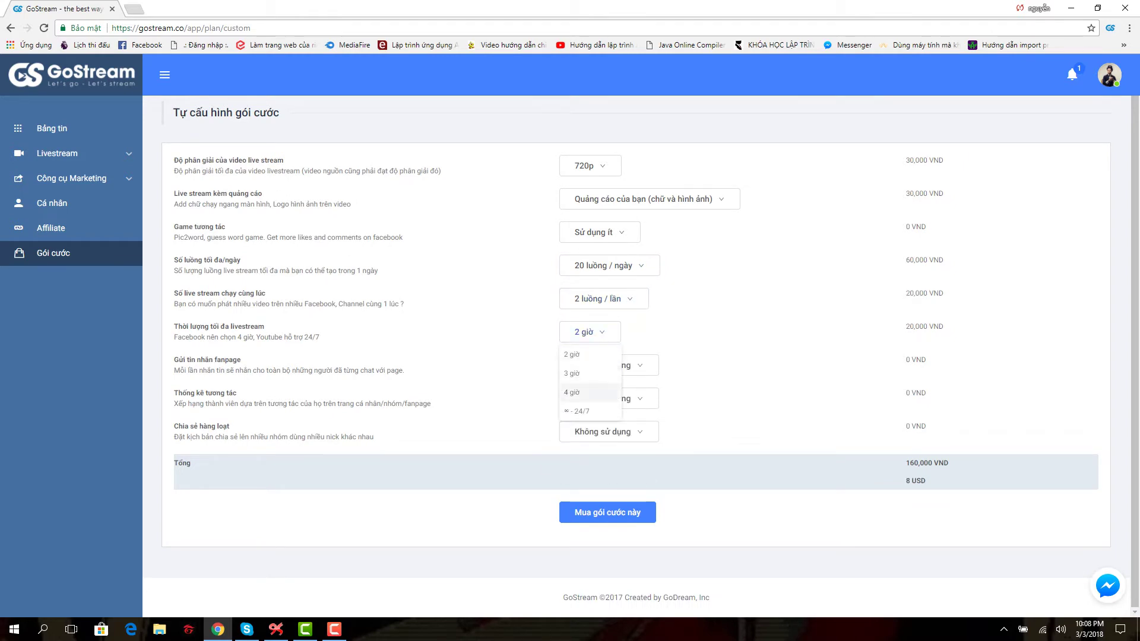
pyautogui.press('Return')
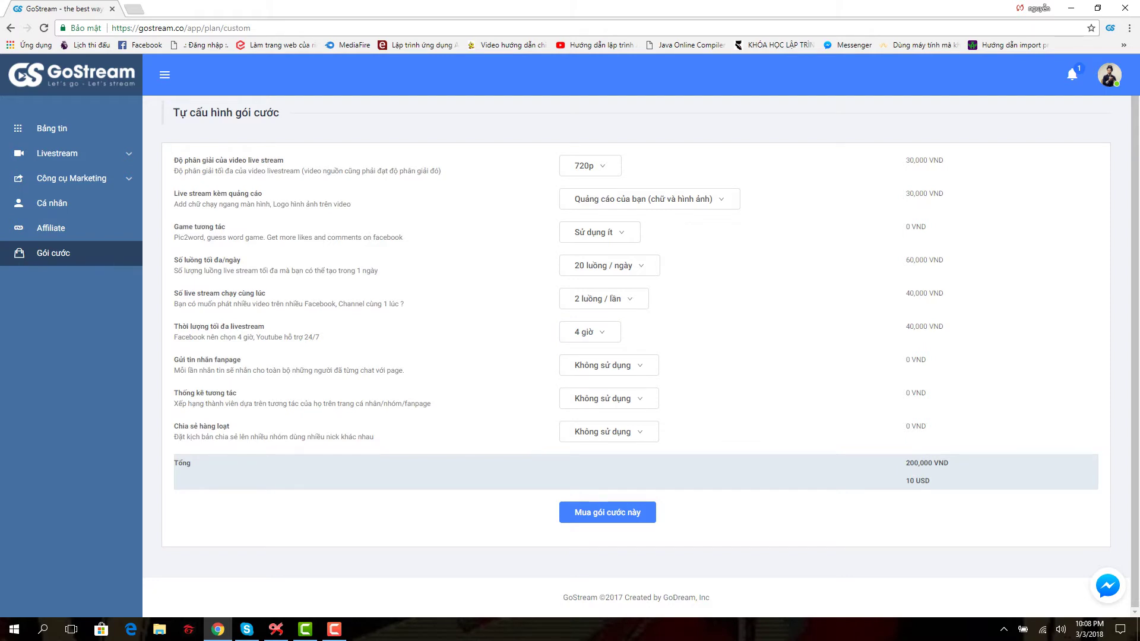
# Step: Set the bulk sharing option (Chia sẻ hàng loạt) to Có sử dụng
pyautogui.moveTo(198, 426); pyautogui.dragTo(374, 437)
pyautogui.click(374, 437)
pyautogui.press('Tab')
pyautogui.hotkey('shift', 'Tab')
pyautogui.hotkey('shift', 'Tab')
pyautogui.press('Down')
pyautogui.press('Down')
pyautogui.press('Escape')
pyautogui.press('space')
pyautogui.press('Down')
pyautogui.press('Return')
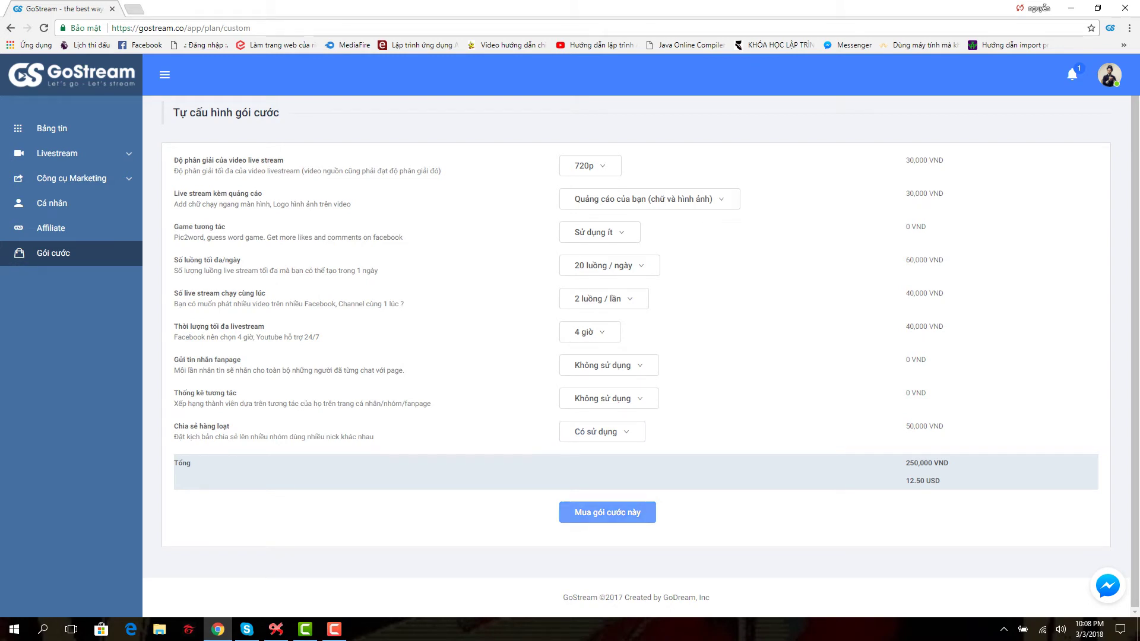
# Step: Proceed to purchase the configured plan and set its term to 3 Tháng ( -5% )
pyautogui.click(606, 512)
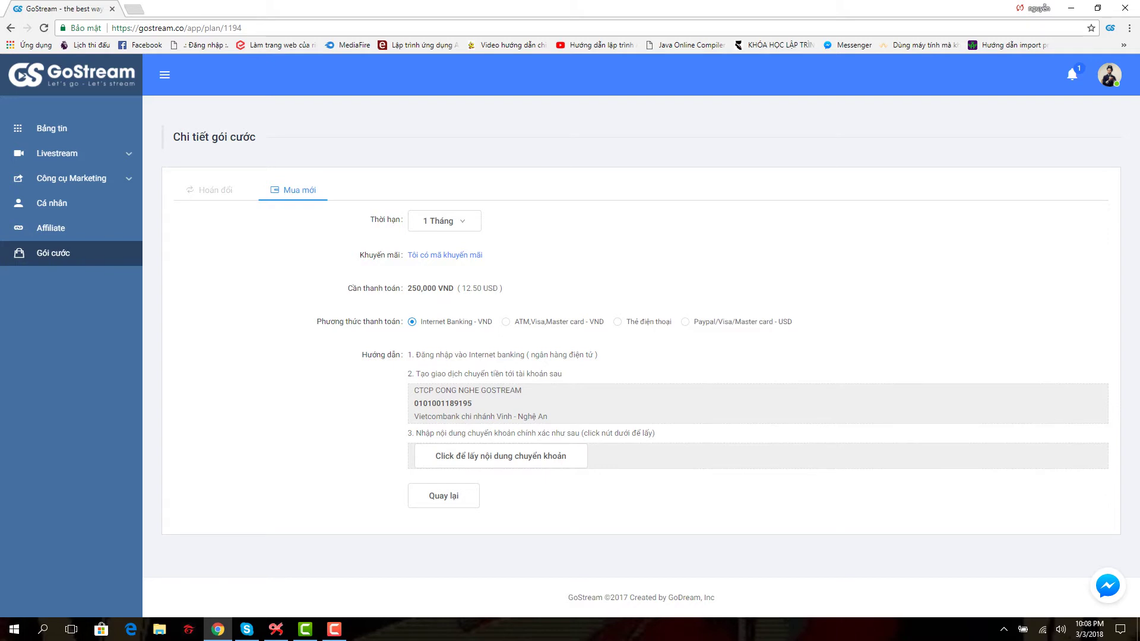
pyautogui.click(444, 220)
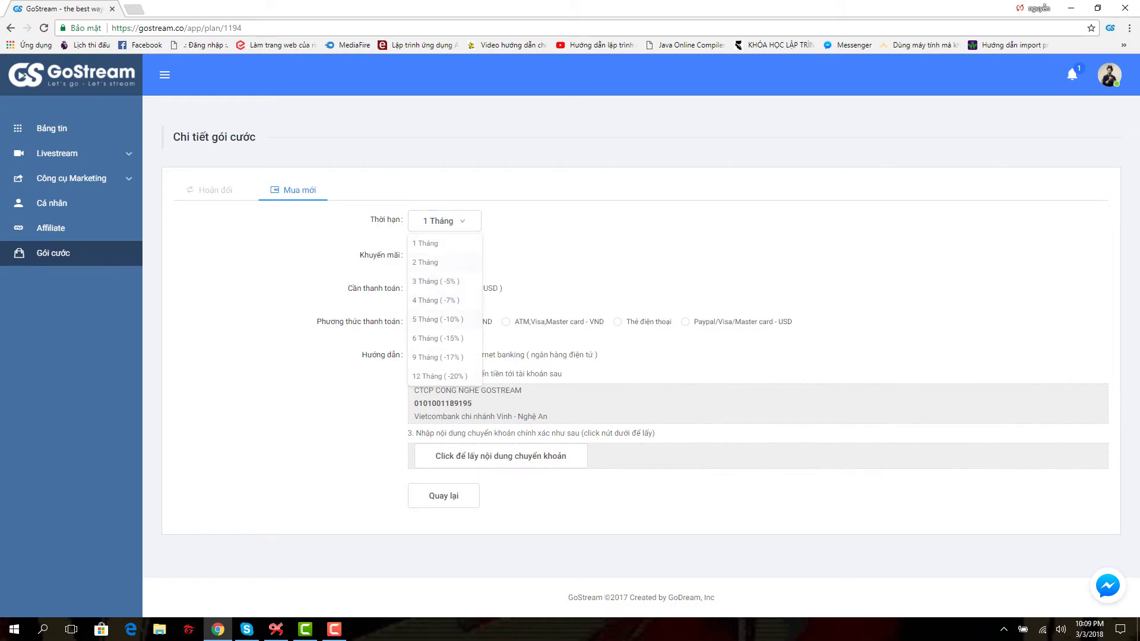
pyautogui.click(436, 281)
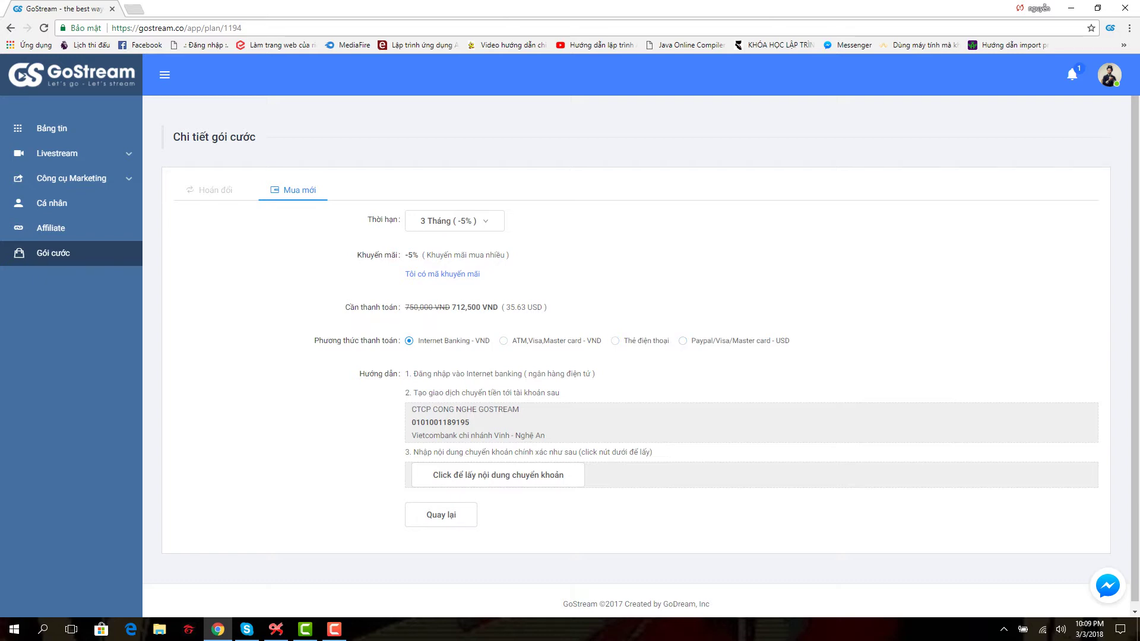
# Step: Review the Internet Banking instructions and the recipient account details for the payment
pyautogui.moveTo(448, 374); pyautogui.dragTo(560, 393)
pyautogui.click(559, 392)
pyautogui.moveTo(411, 409); pyautogui.dragTo(545, 436)
pyautogui.click(545, 435)
pyautogui.scroll(-1, 642, 367)
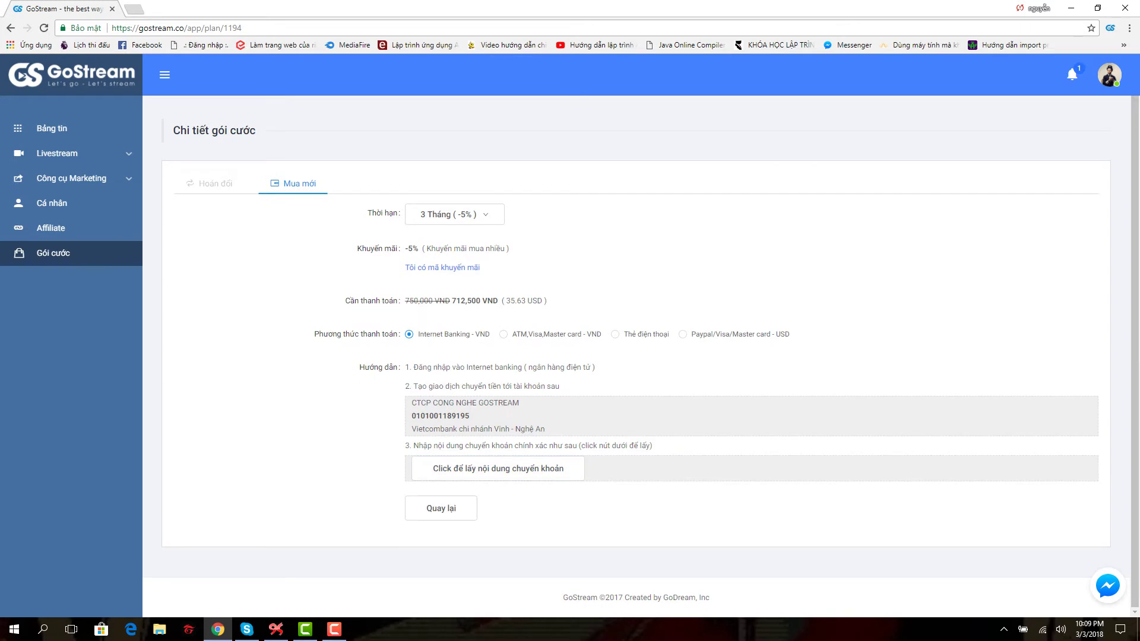
# Step: Generate the bank transfer content for the three-month purchase and highlight its text
pyautogui.click(497, 469)
pyautogui.moveTo(414, 469)
pyautogui.mouseDown()
pyautogui.moveTo(552, 469)
pyautogui.moveTo(414, 469)
pyautogui.mouseUp()
pyautogui.click(501, 469)
pyautogui.click(516, 469)
pyautogui.click(499, 469)
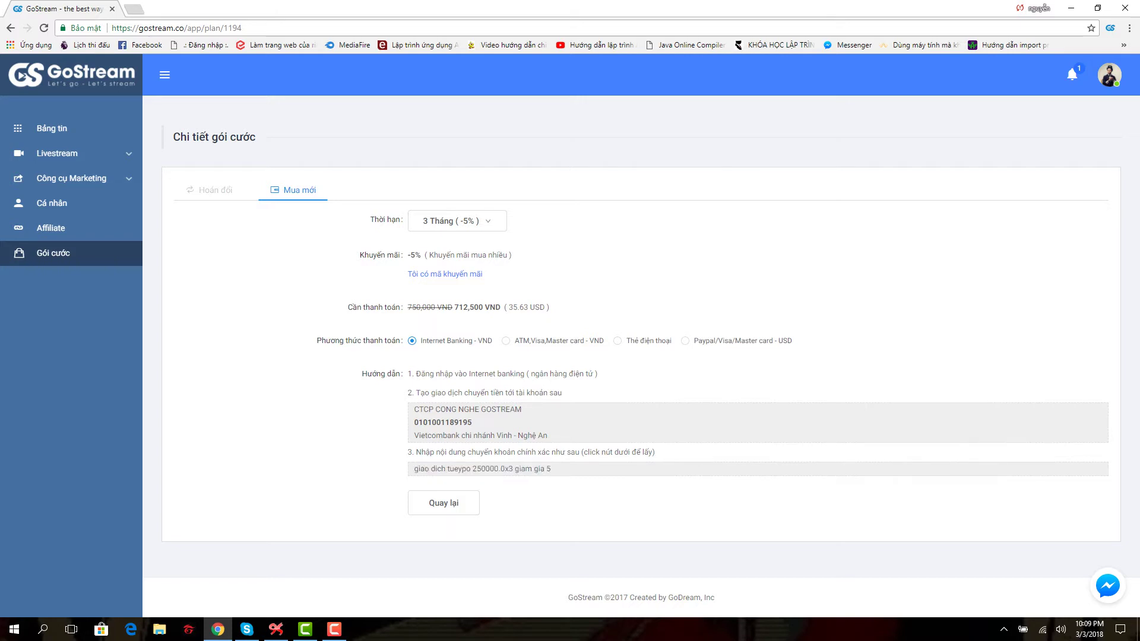
pyautogui.moveTo(413, 468); pyautogui.dragTo(551, 469)
pyautogui.click(448, 469)
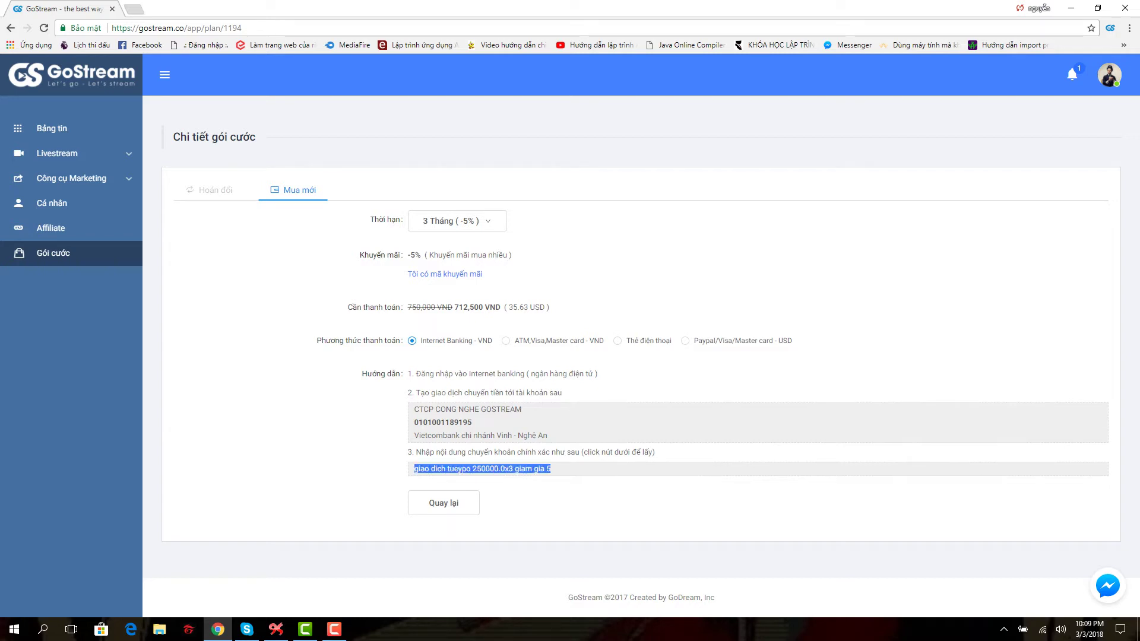
pyautogui.click(550, 468)
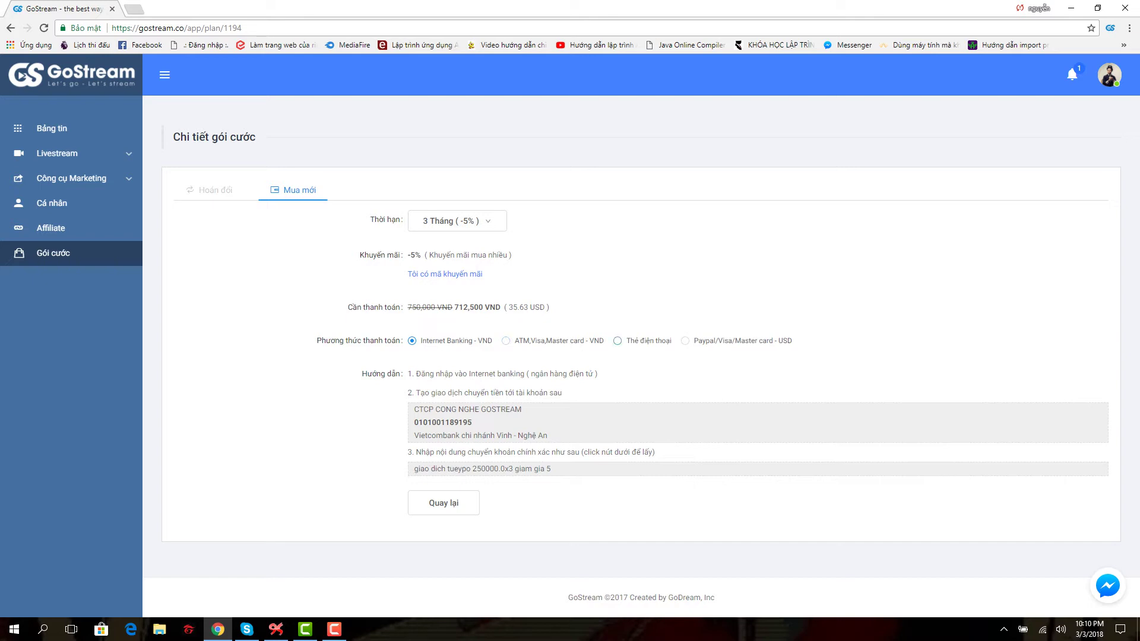
# Step: Choose phone card payment (Thẻ điện thoại) and open the card top-up page
pyautogui.click(617, 340)
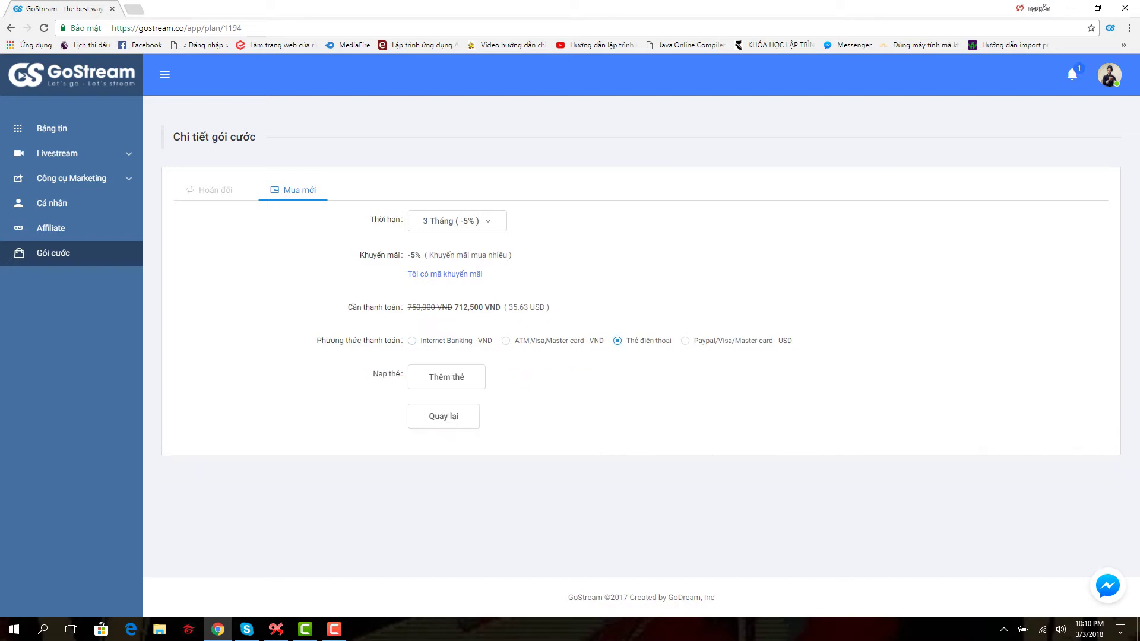
pyautogui.click(446, 377)
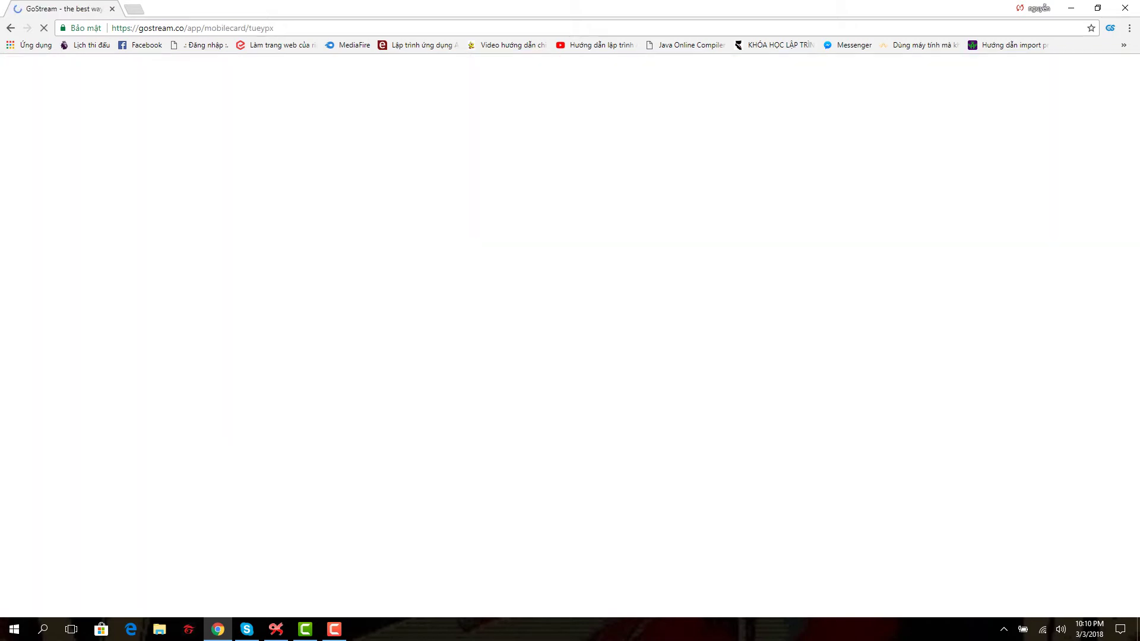
pyautogui.moveTo(369, 188); pyautogui.dragTo(554, 222)
pyautogui.click(554, 222)
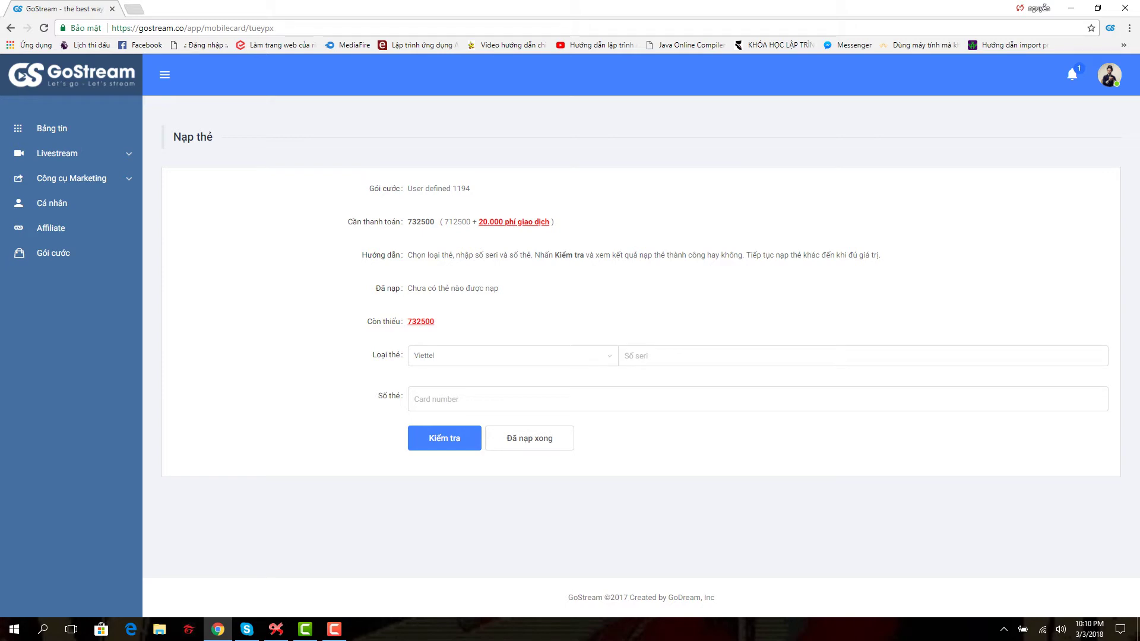
# Step: Examine the phone card payment amount with its transaction fee, the card type options, and the serial and card number fields
pyautogui.moveTo(442, 222); pyautogui.dragTo(470, 222)
pyautogui.click(468, 222)
pyautogui.moveTo(348, 221); pyautogui.dragTo(600, 254)
pyautogui.click(600, 255)
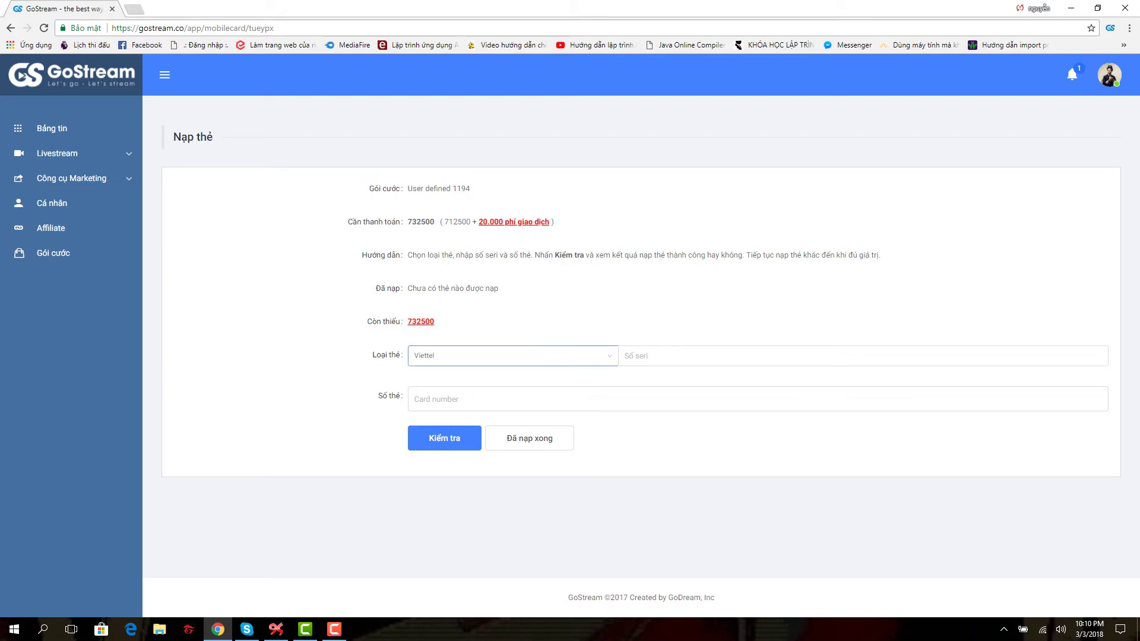
pyautogui.click(512, 355)
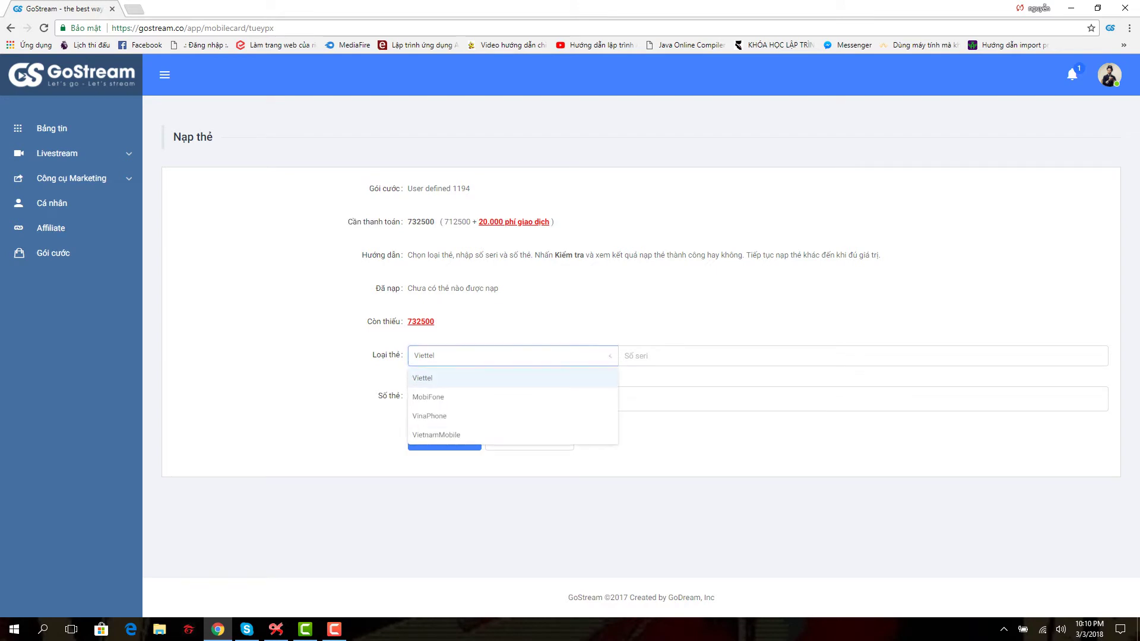
pyautogui.click(636, 356)
pyautogui.click(436, 399)
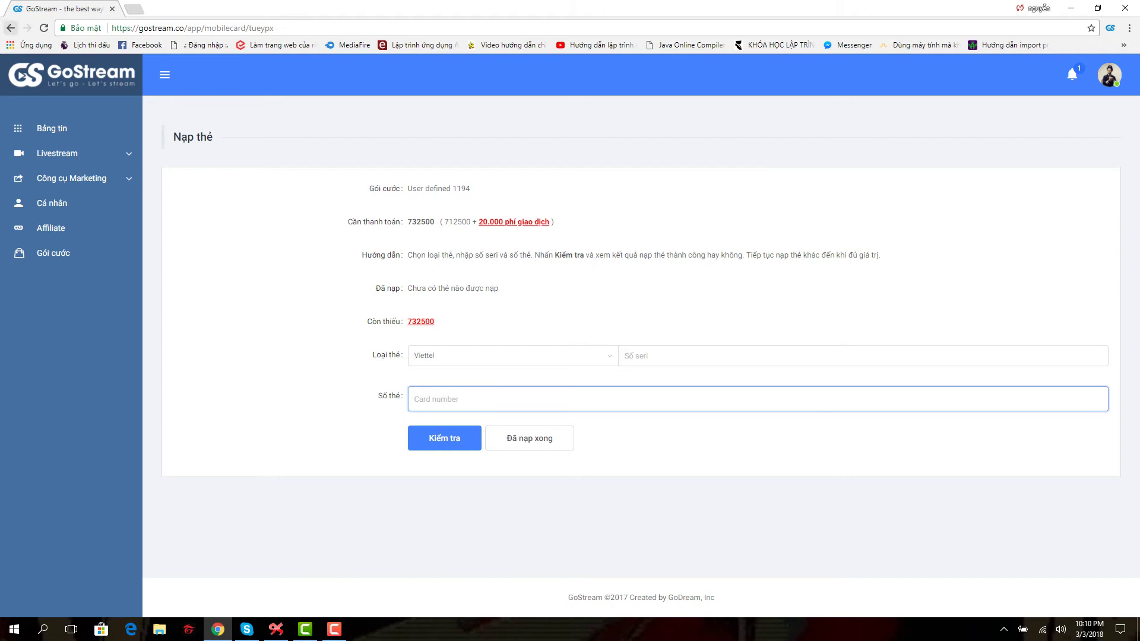
# Step: Return to the plan details, generate the bank transfer content for the 1 Tháng term and select its text
pyautogui.click(11, 28)
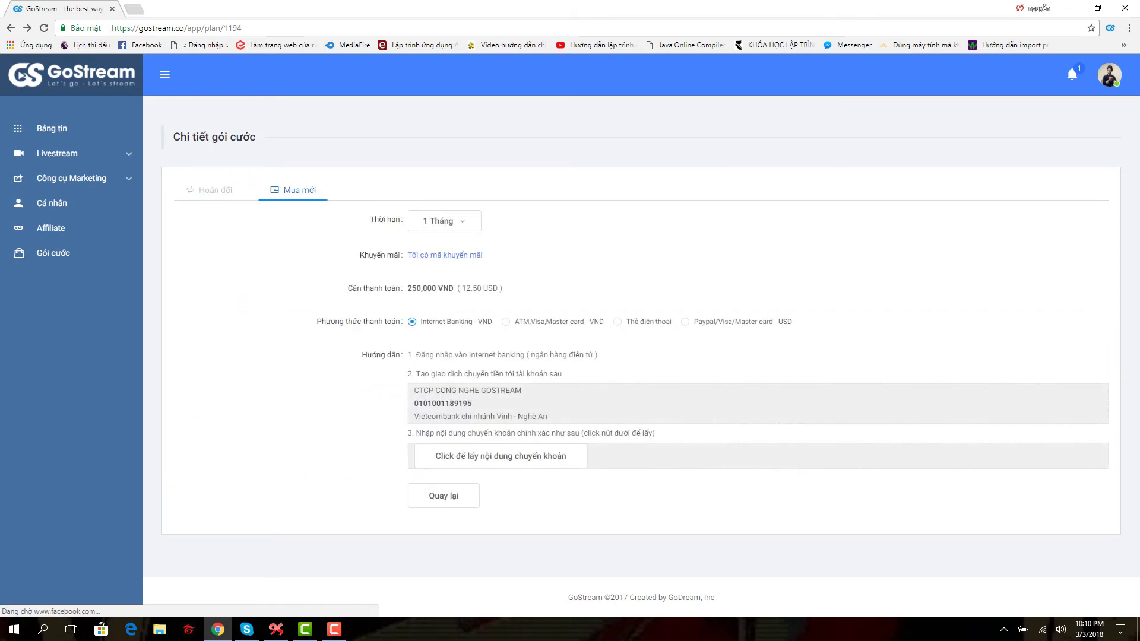
pyautogui.click(500, 456)
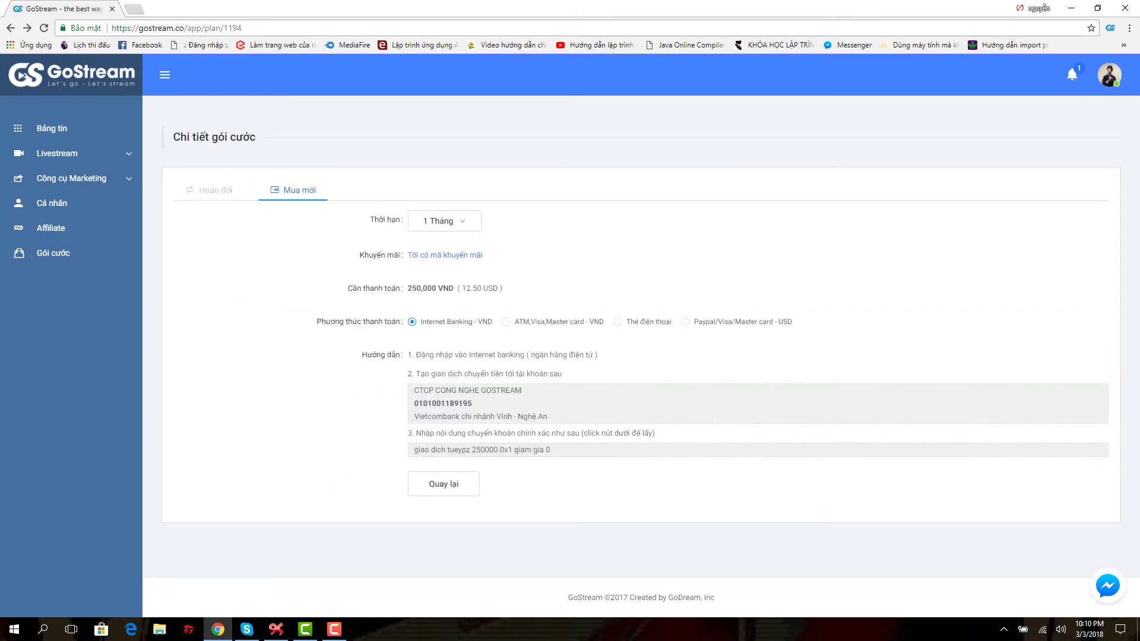
pyautogui.moveTo(431, 449); pyautogui.dragTo(498, 450)
pyautogui.click(498, 449)
pyautogui.moveTo(413, 449); pyautogui.dragTo(551, 449)
# Step: Search for "tp bank ebank" in a new tab and open the TPBank eBanking site
pyautogui.hotkey('ctrl', 't')
pyautogui.write('t')
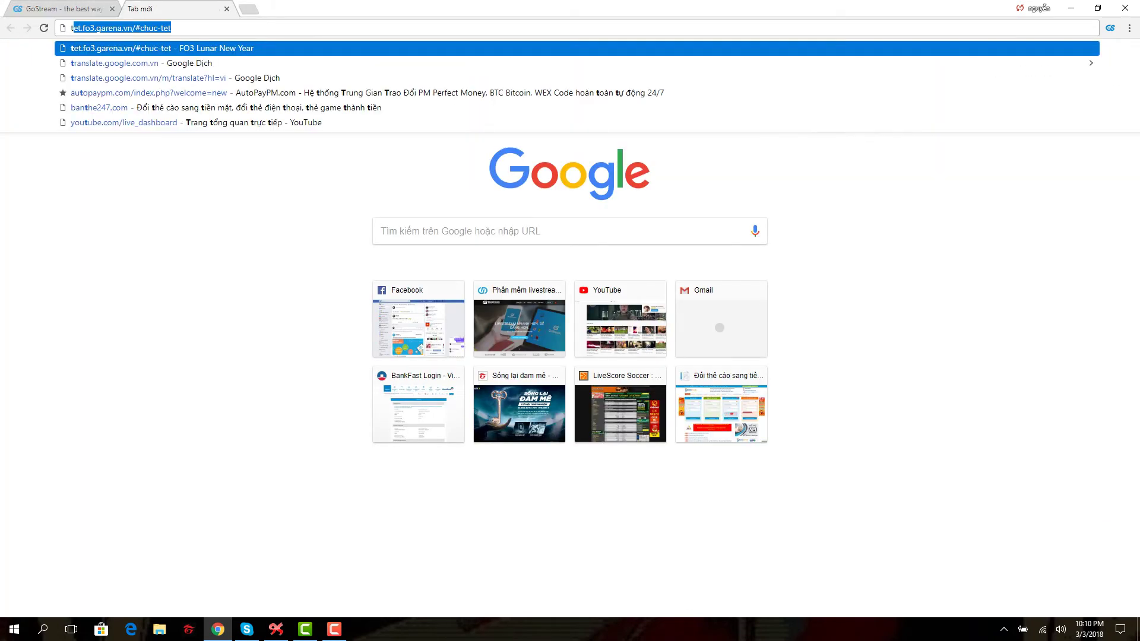
pyautogui.write('p bank')
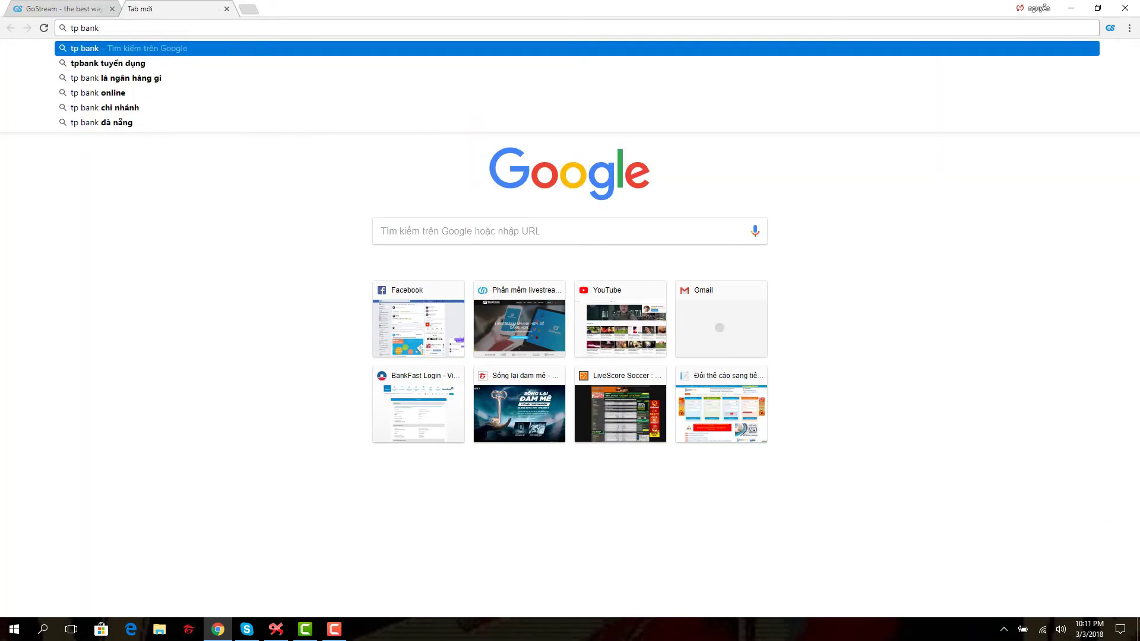
pyautogui.write(' e')
pyautogui.press('Down')
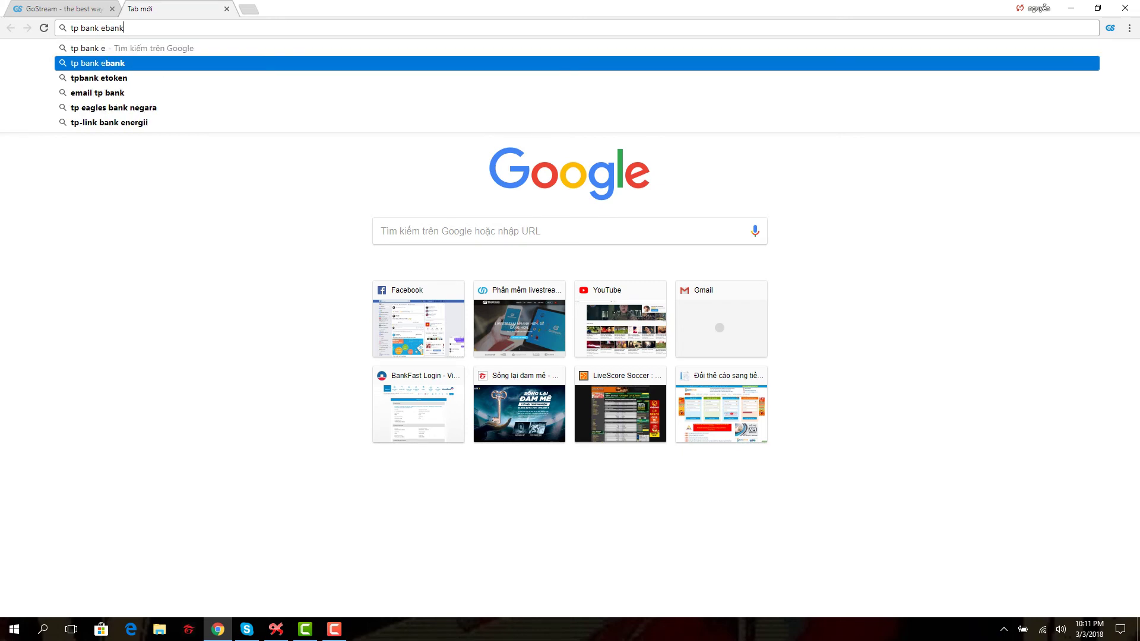
pyautogui.press('Return')
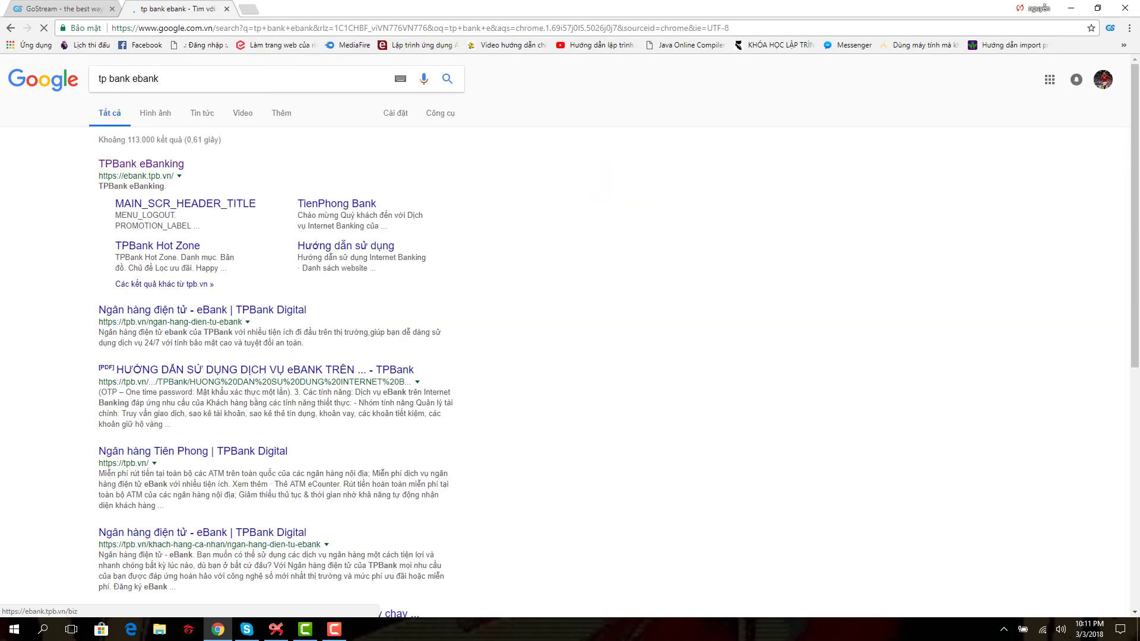
pyautogui.click(141, 164)
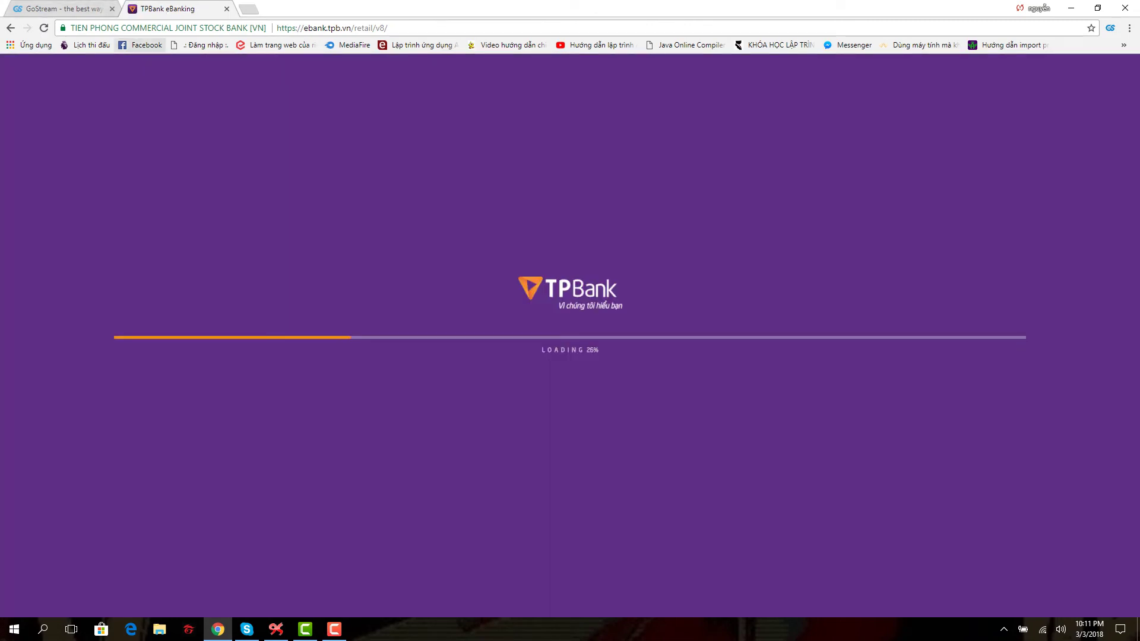
# Step: Recheck the GoStream transfer details and log in to TPBank eBanking with the account password
pyautogui.click(74, 7)
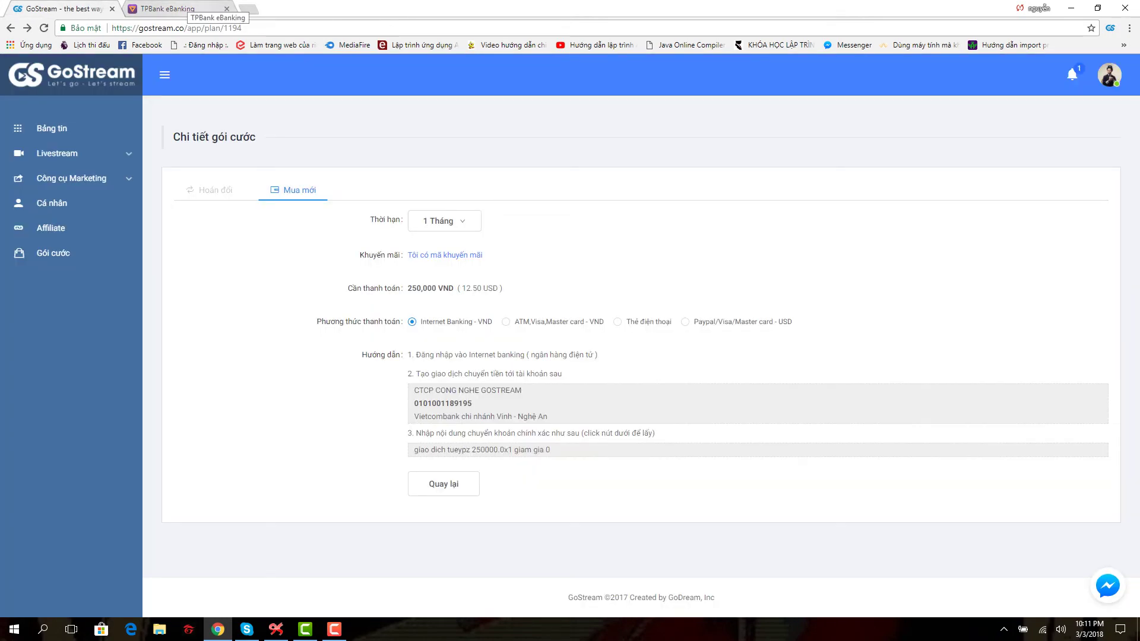
pyautogui.click(189, 9)
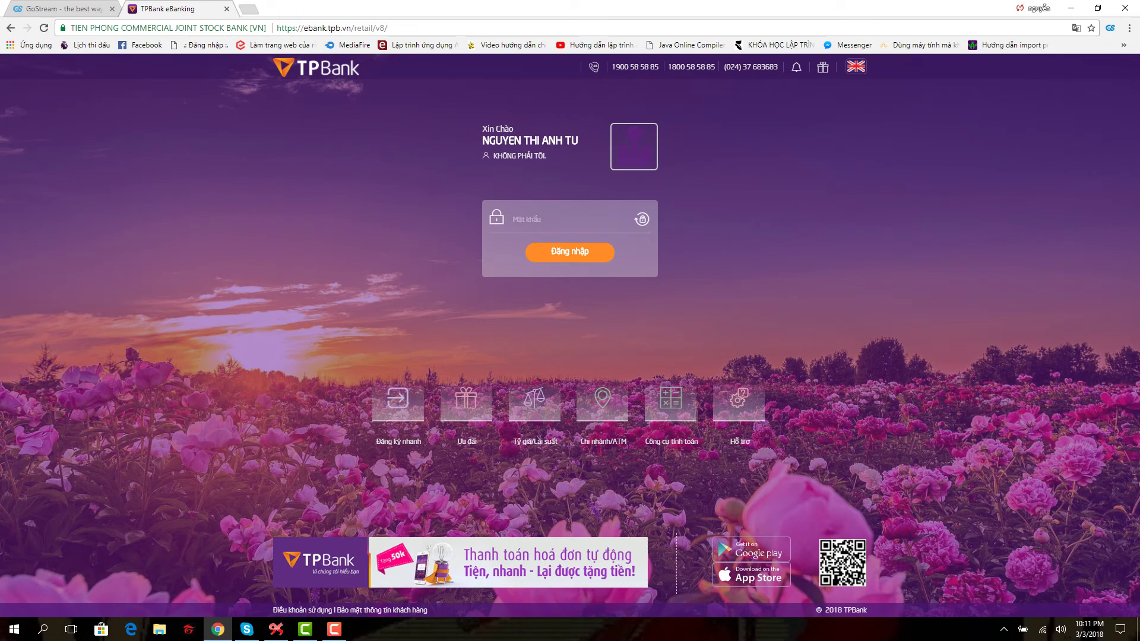
pyautogui.click(514, 219)
pyautogui.write('1')
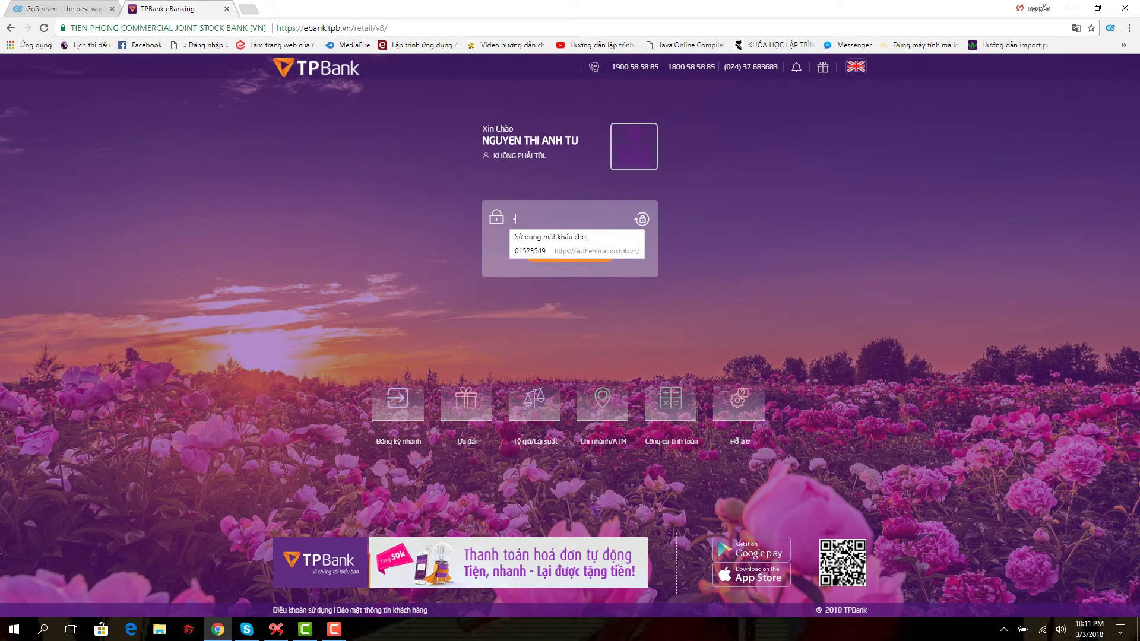
pyautogui.write('•••••')
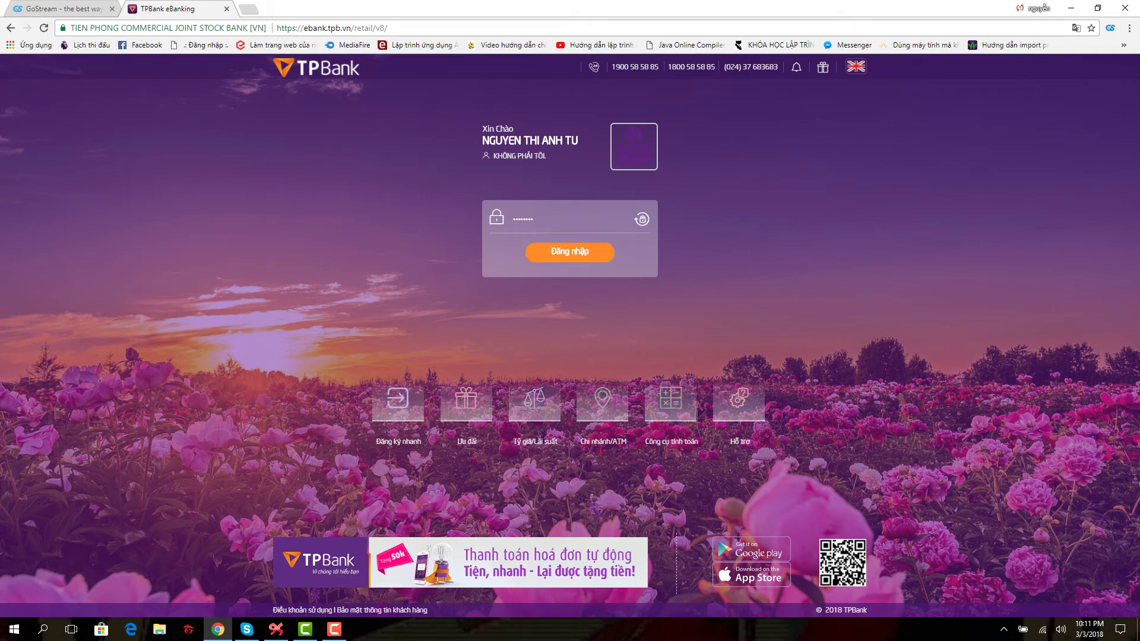
pyautogui.click(567, 254)
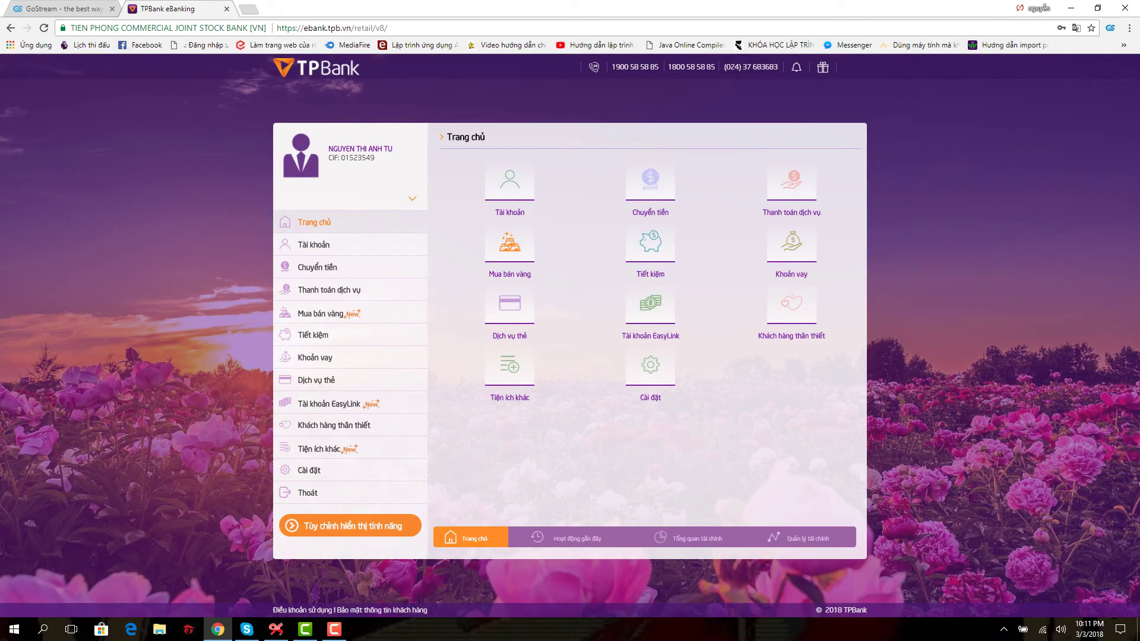
# Step: Open the interbank transfer form (Liên ngân hàng) under Chuyển tiền
pyautogui.click(650, 190)
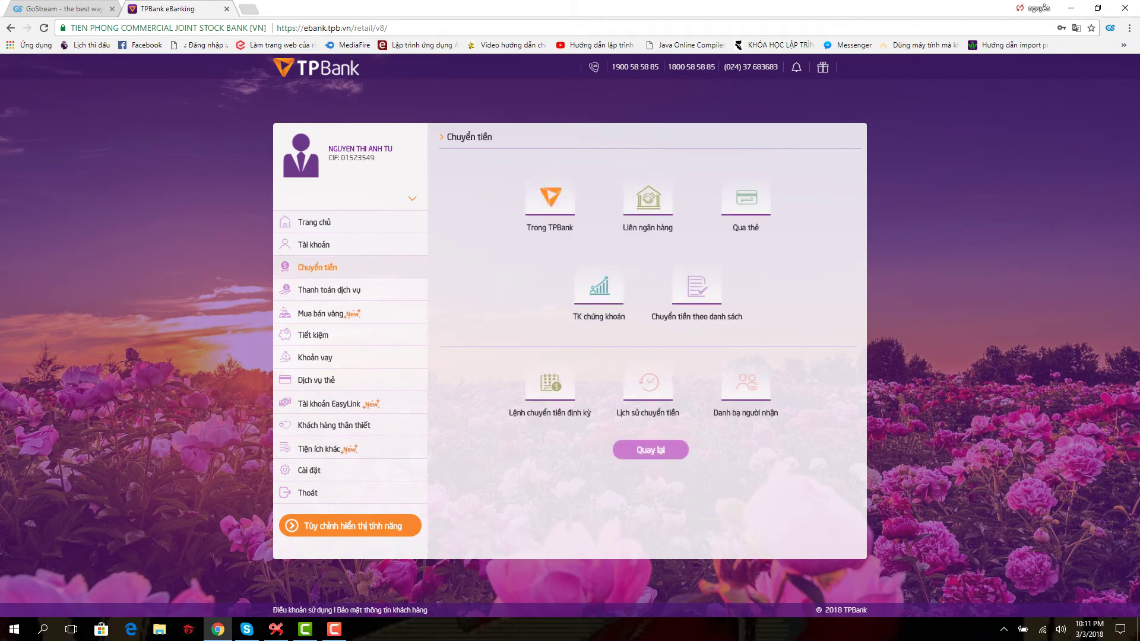
pyautogui.click(648, 199)
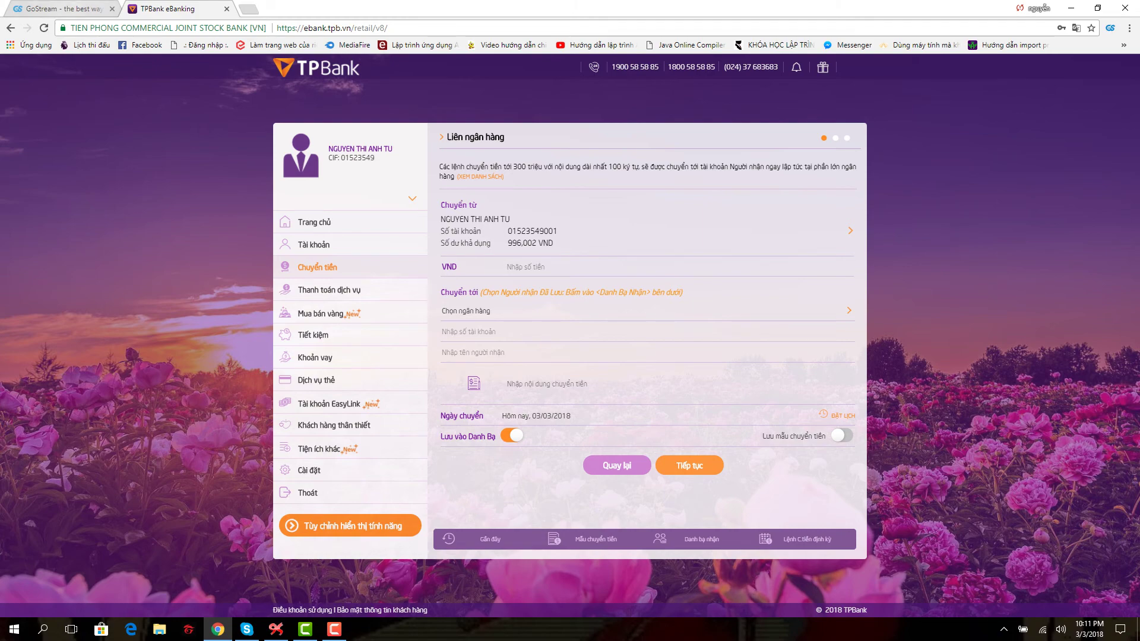
# Step: Recheck the payable amount on the GoStream plan page and set the interbank transfer amount to 250,000 VND
pyautogui.click(64, 8)
pyautogui.moveTo(408, 287); pyautogui.dragTo(454, 288)
pyautogui.click(454, 288)
pyautogui.click(175, 8)
pyautogui.write('2500000')
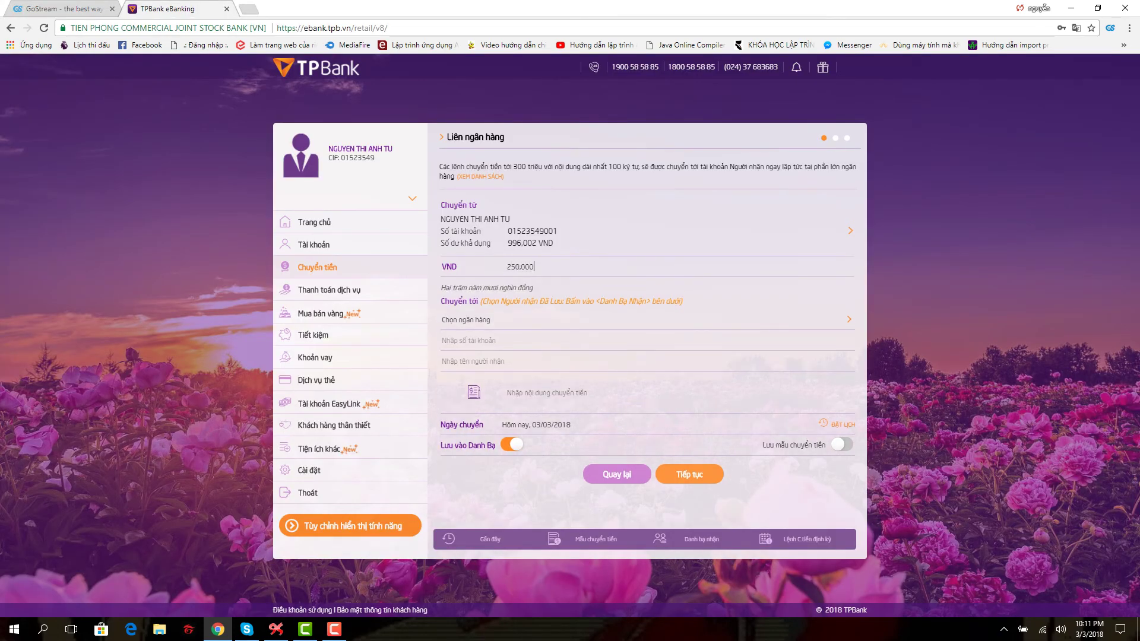
# Step: Try to choose the Ngoại Thương bank as the receiving bank, with Nghệ An as its province
pyautogui.click(465, 320)
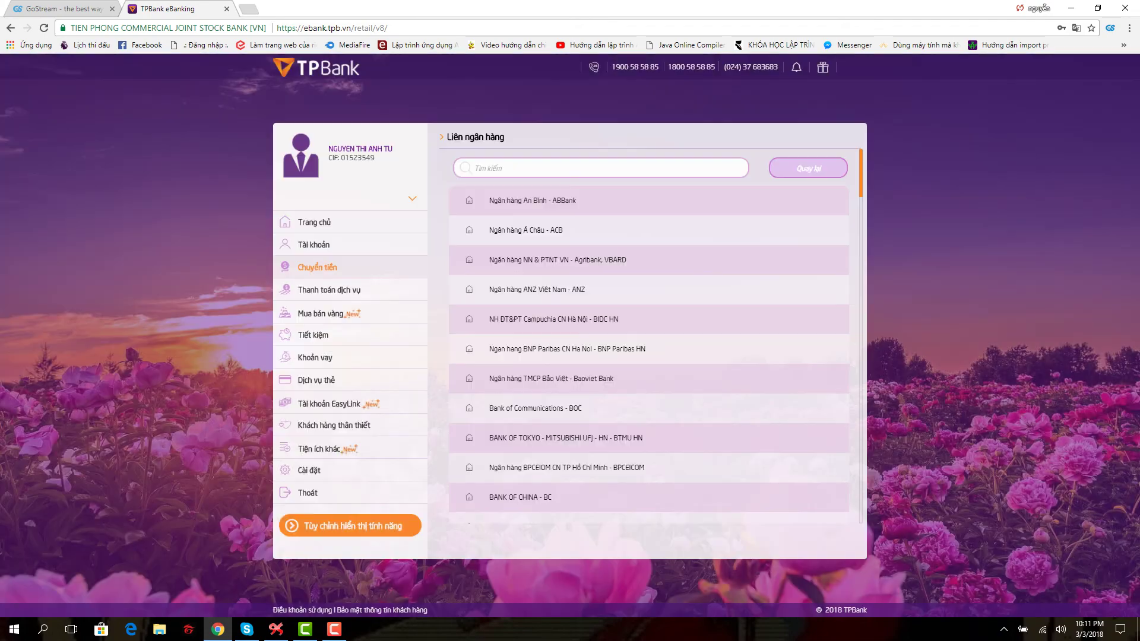
pyautogui.click(487, 168)
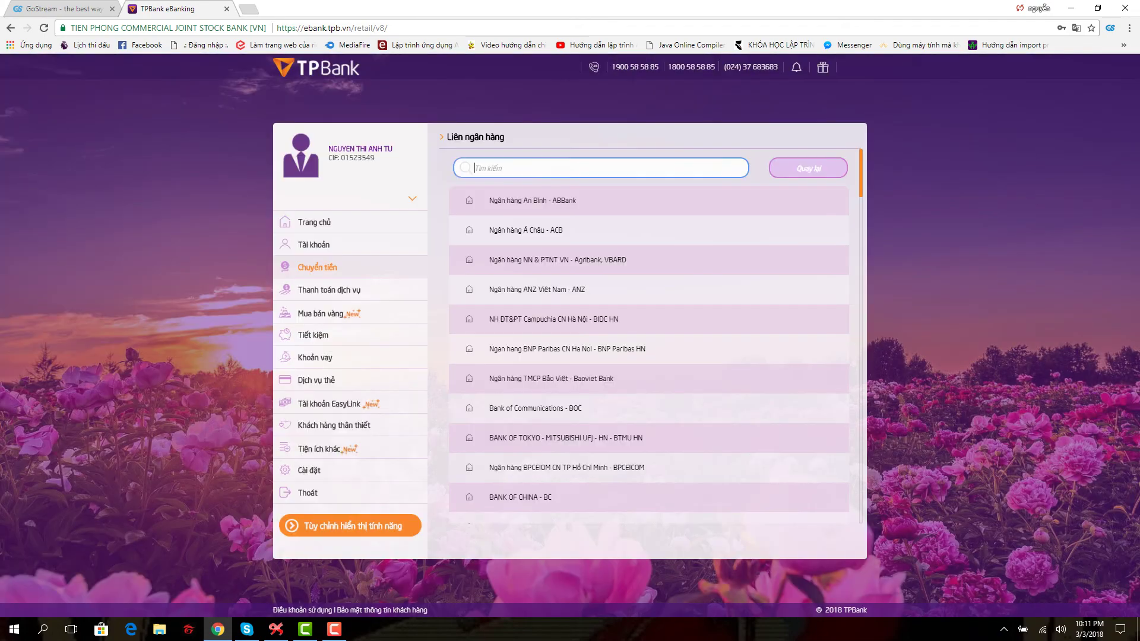
pyautogui.write('ngaoi')
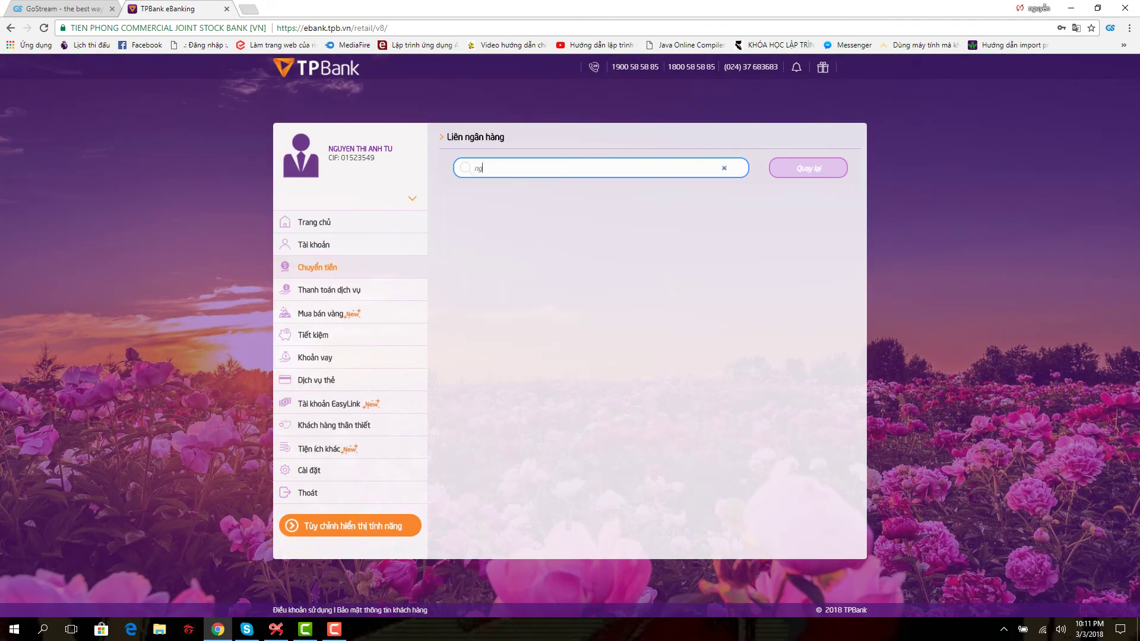
pyautogui.write('oai')
pyautogui.click(567, 200)
pyautogui.click(475, 168)
pyautogui.write('ngh')
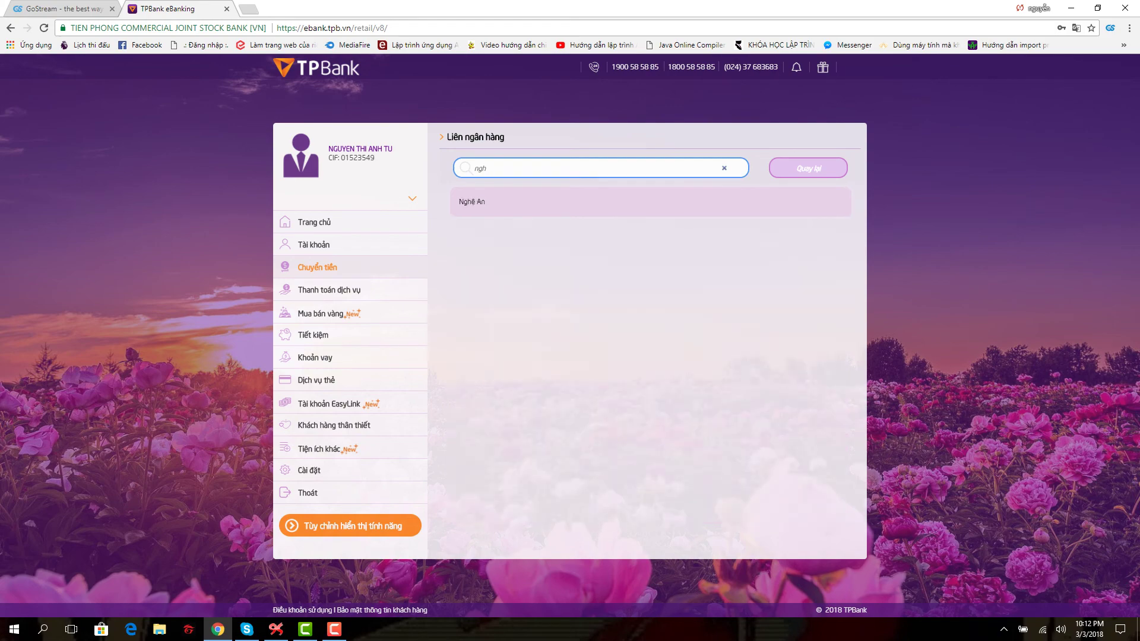
pyautogui.press('Return')
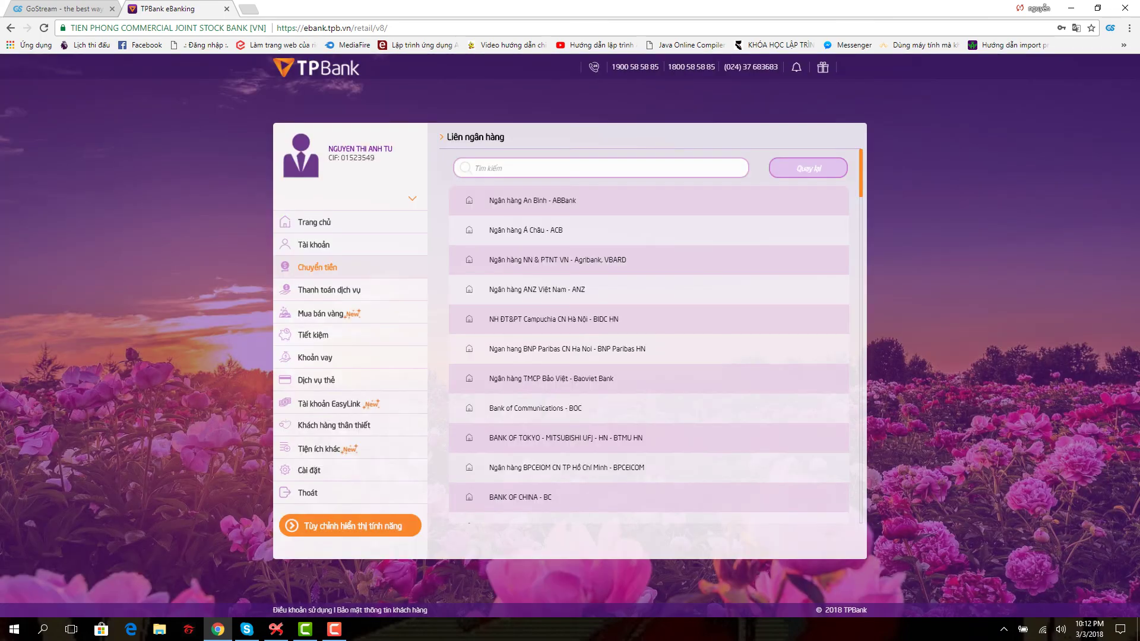
# Step: Search the bank list for "ngoại thương" and choose Ngân hàng TMCP Ngoại Thương as the receiving bank
pyautogui.click(474, 168)
pyautogui.write('vinh')
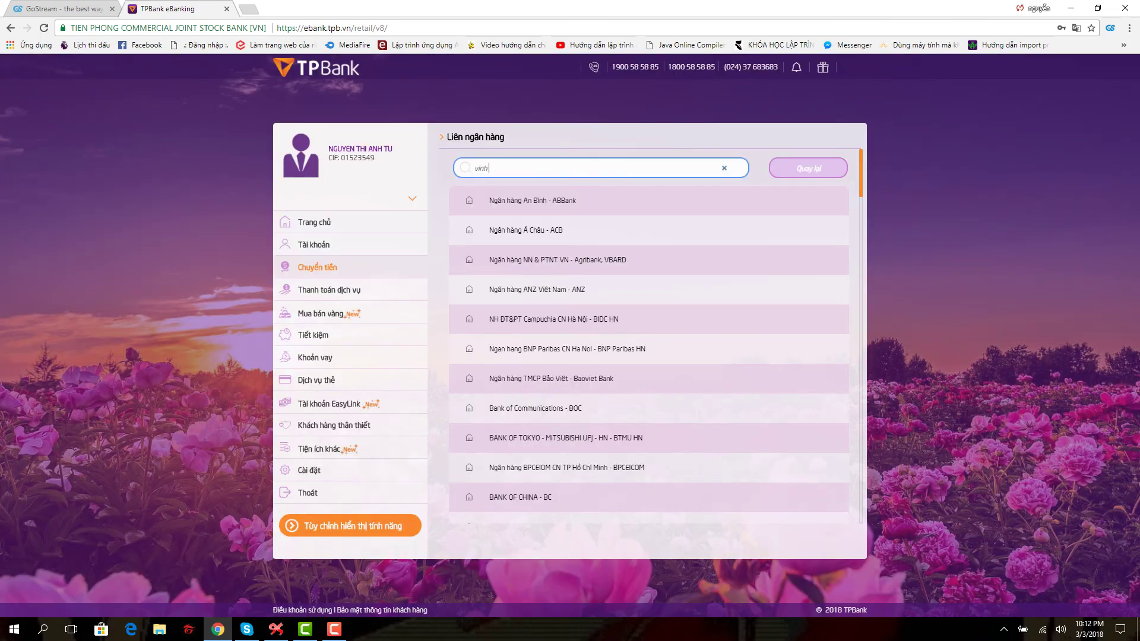
pyautogui.press('BackSpace')
pyautogui.press('BackSpace')
pyautogui.press('BackSpace')
pyautogui.press('BackSpace')
pyautogui.write('ngoai thuong')
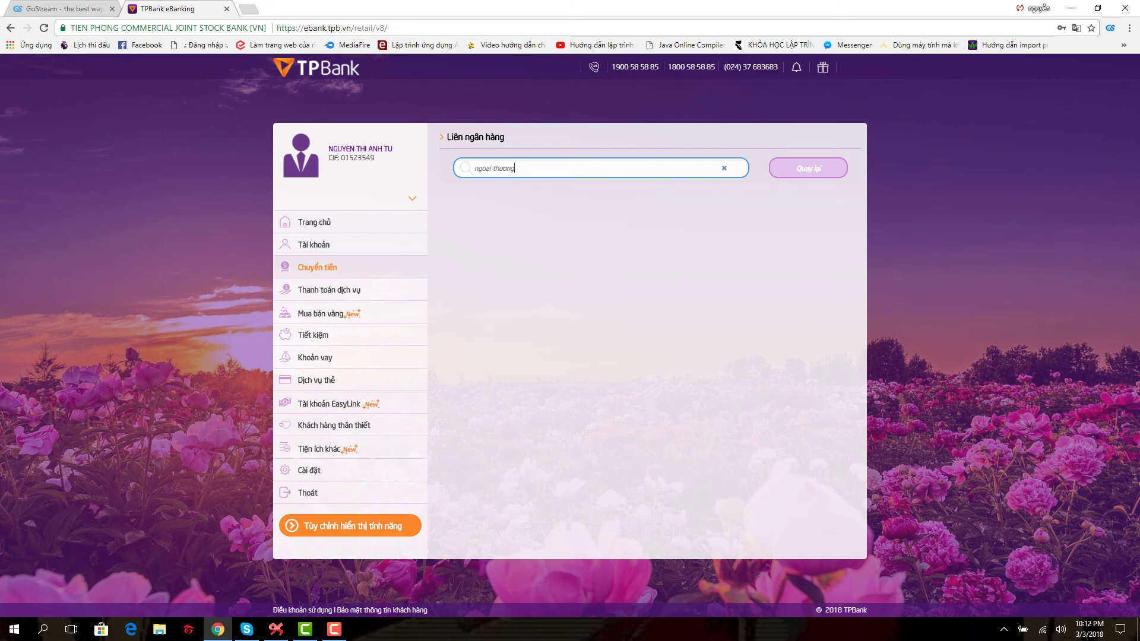
pyautogui.click(566, 200)
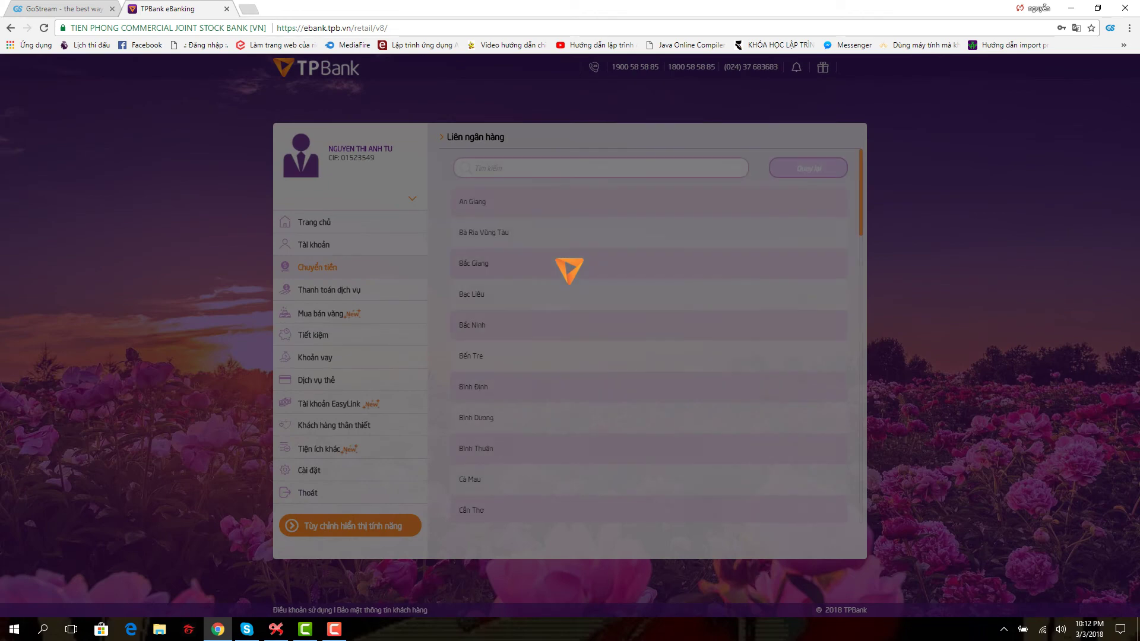
# Step: Search the province list for "vinh" and "nghệ an", and choose Nghệ An as the receiving bank's province
pyautogui.write('vi')
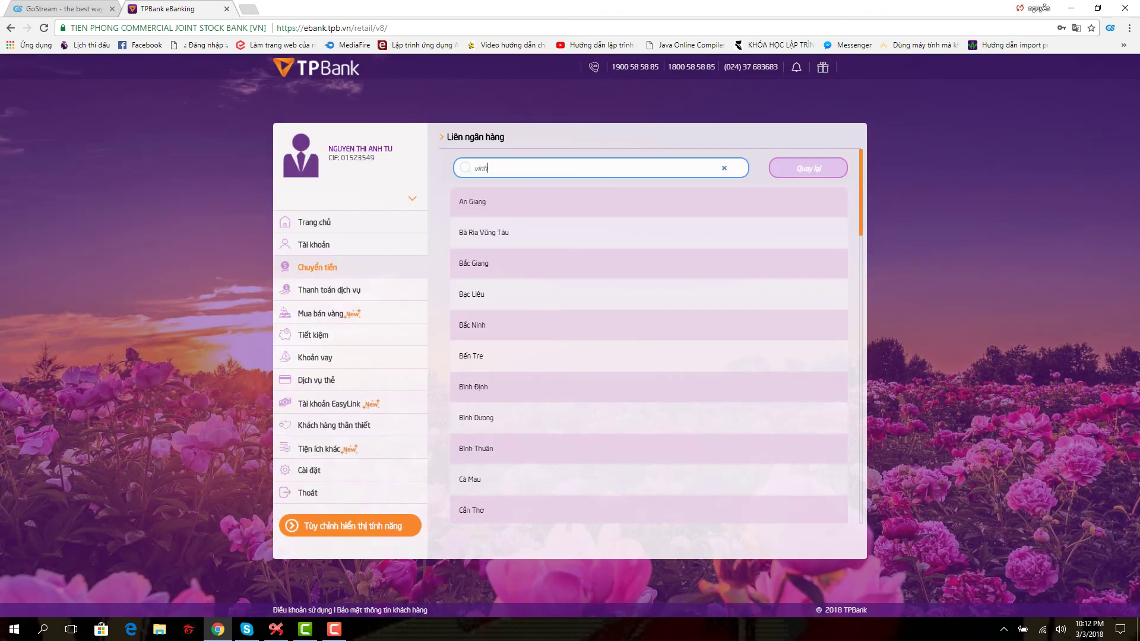
pyautogui.write('nh')
pyautogui.press('BackSpace')
pyautogui.press('BackSpace')
pyautogui.press('BackSpace')
pyautogui.press('BackSpace')
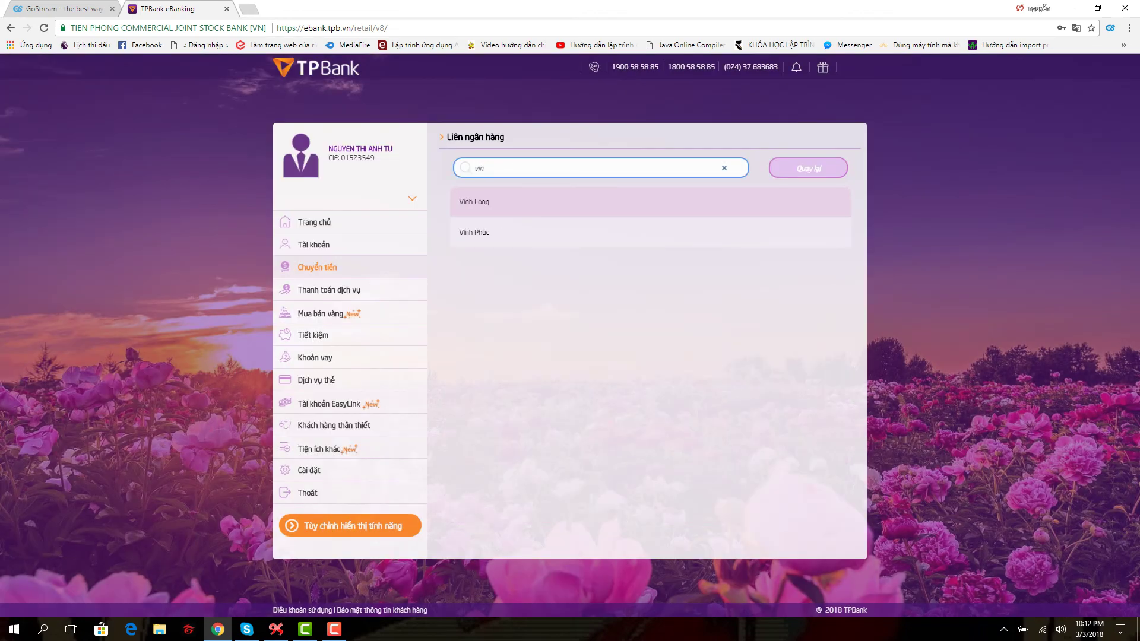
pyautogui.write('nghee an')
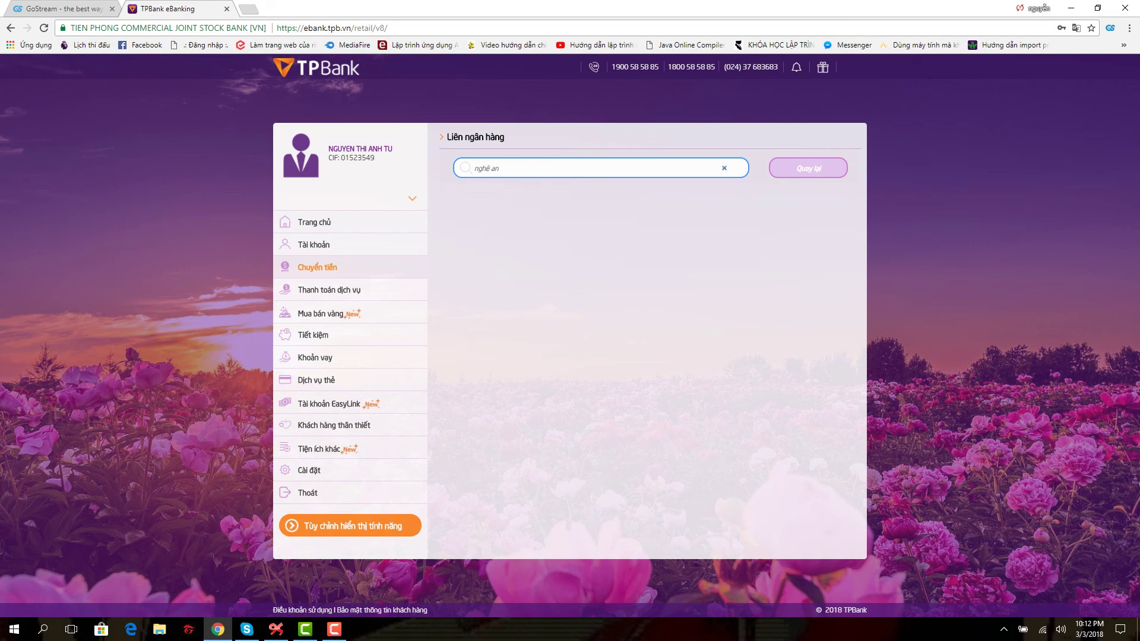
pyautogui.press('BackSpace')
pyautogui.press('BackSpace')
pyautogui.click(650, 201)
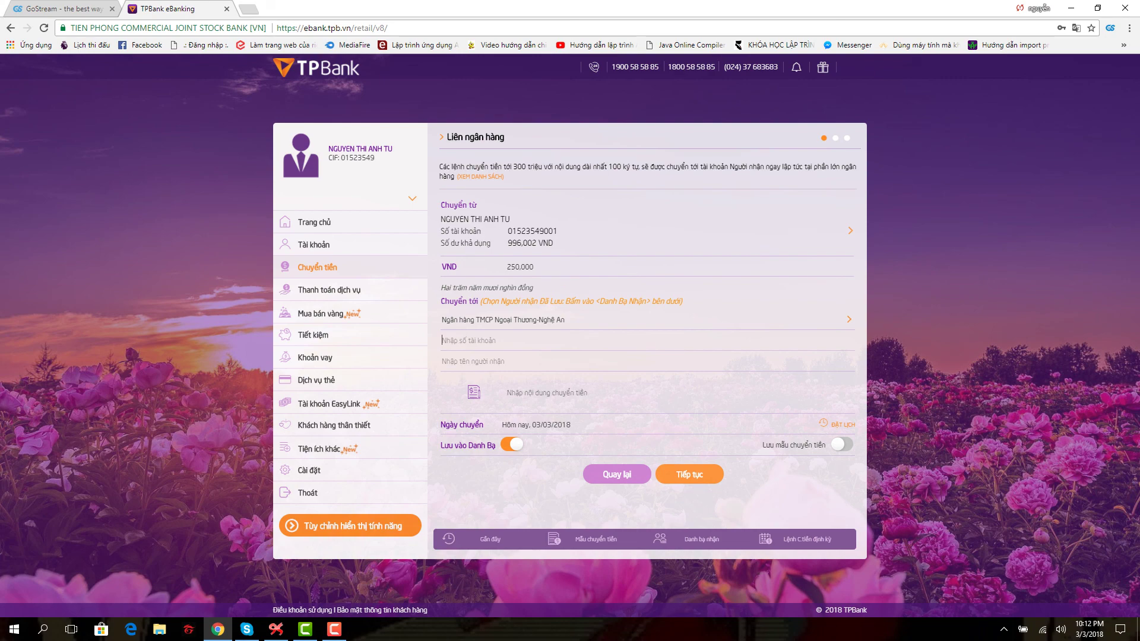
# Step: Copy the recipient account number from the GoStream plan page into the transfer form and enter CTCP CONG NGHE GOSTREAM as the recipient name
pyautogui.hotkey('ctrl', 'Tab')
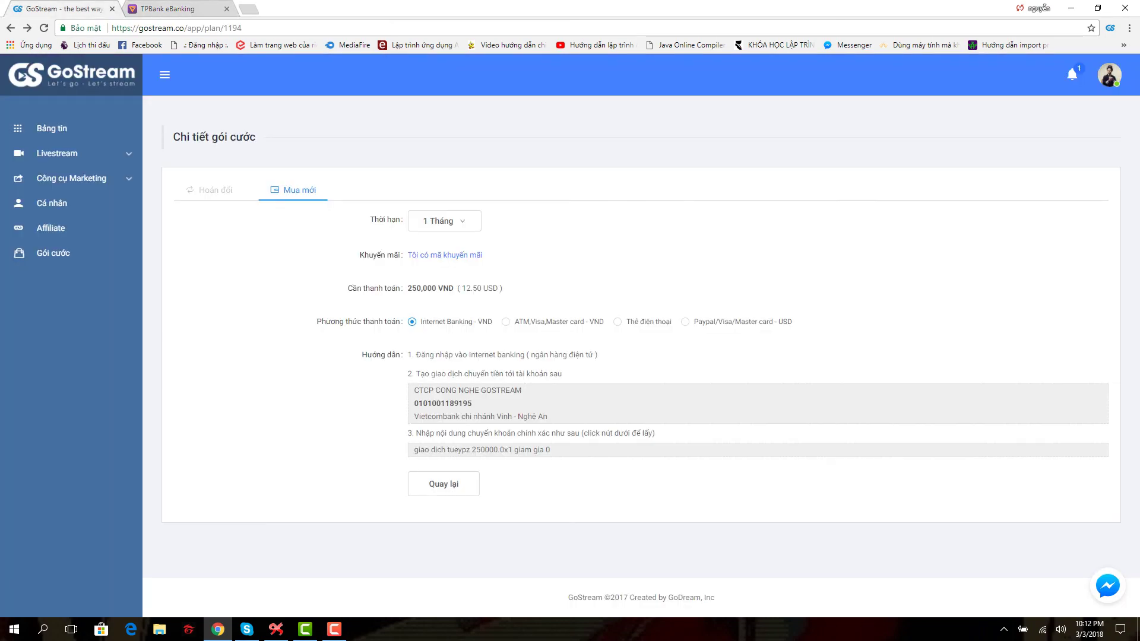
pyautogui.moveTo(414, 404); pyautogui.dragTo(472, 403)
pyautogui.rightClick(448, 403)
pyautogui.click(475, 411)
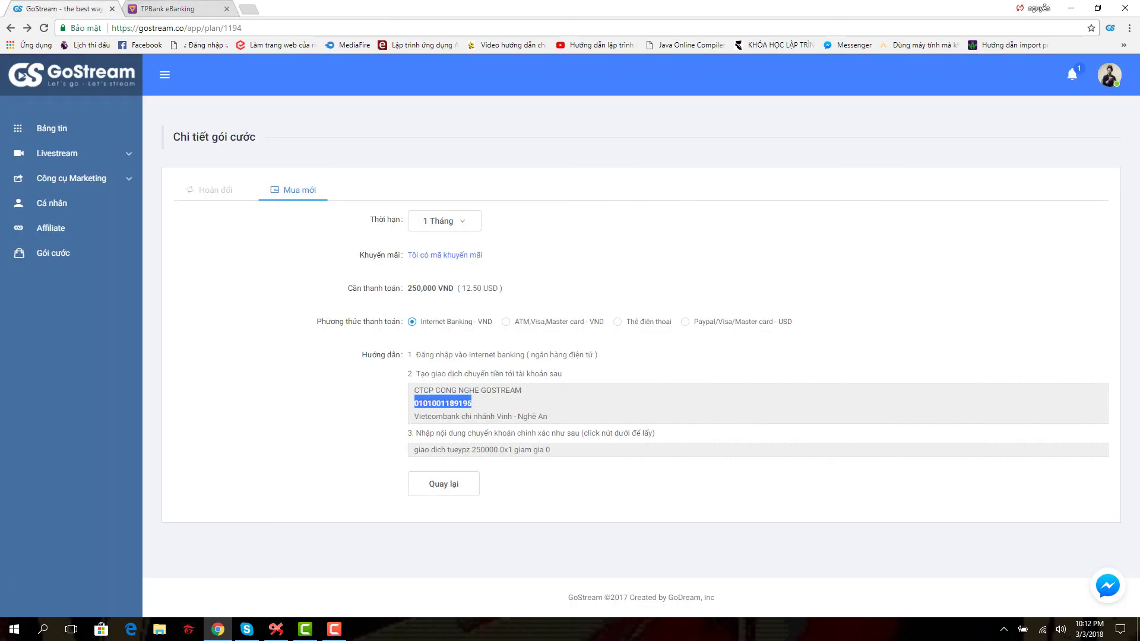
pyautogui.hotkey('ctrl', 'Tab')
pyautogui.rightClick(488, 342)
pyautogui.click(511, 417)
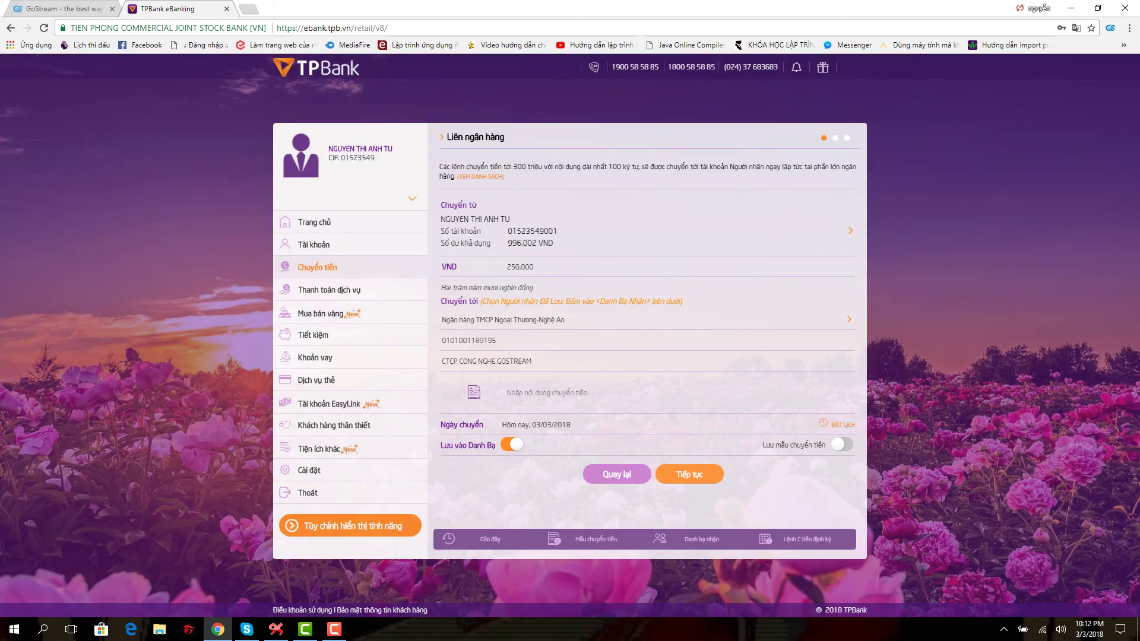
# Step: Copy the generated transfer content from the GoStream payment instructions and paste it as the transfer description in the TPBank form
pyautogui.hotkey('ctrl', 'Tab')
pyautogui.moveTo(414, 450); pyautogui.dragTo(550, 449)
pyautogui.rightClick(521, 449)
pyautogui.click(546, 458)
pyautogui.hotkey('ctrl', 'Tab')
pyautogui.rightClick(552, 388)
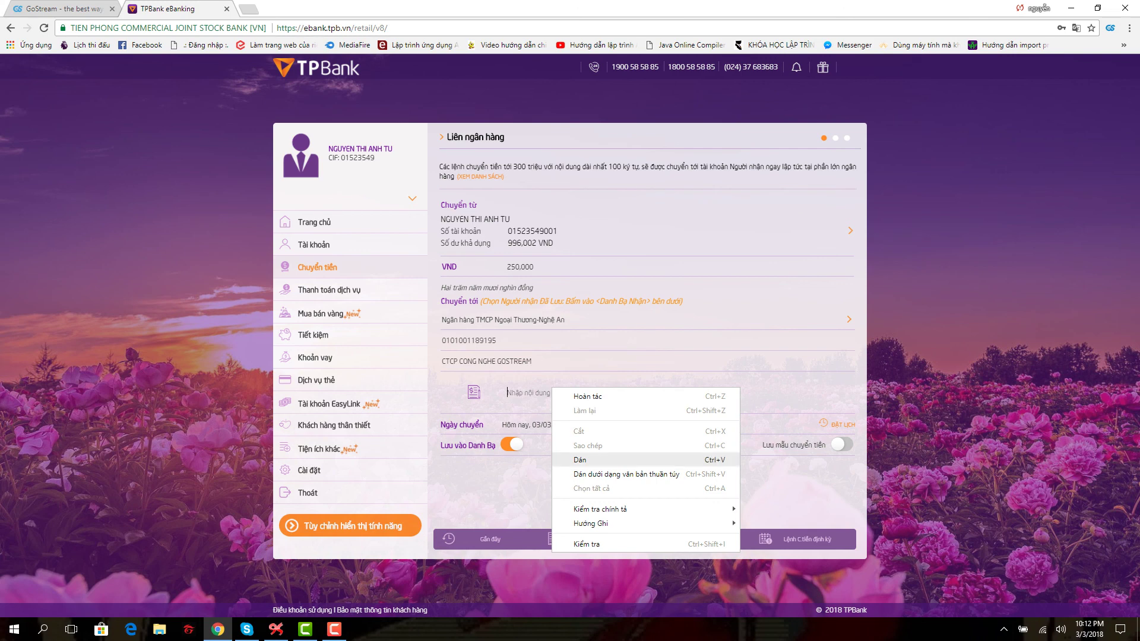
pyautogui.click(579, 459)
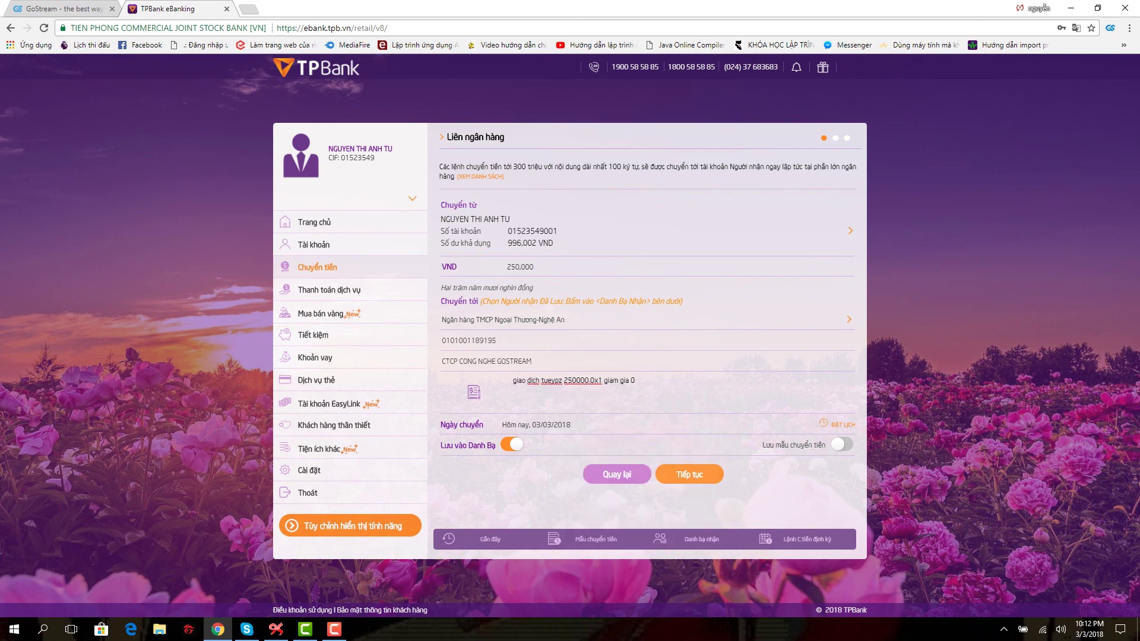